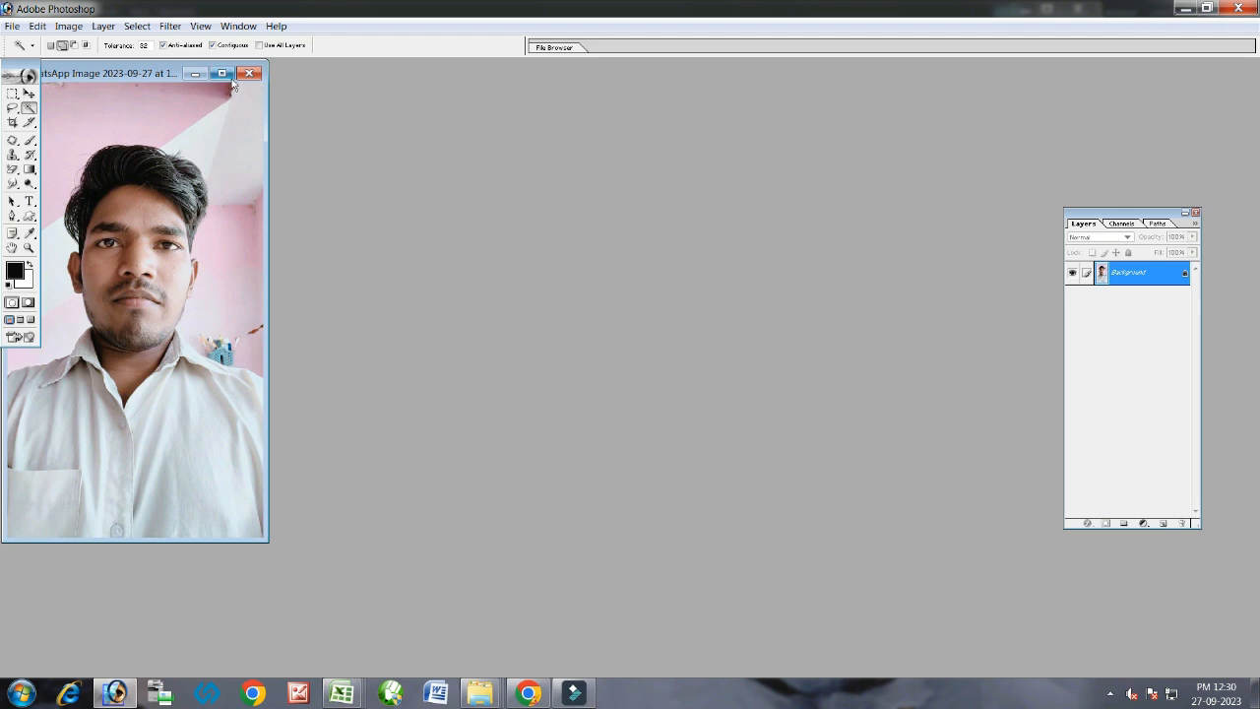
Brighten the whole photo with Curves, moving an RGB curve point to input 110 and output 130.
key(ctrl+0)
key(ctrl+0)
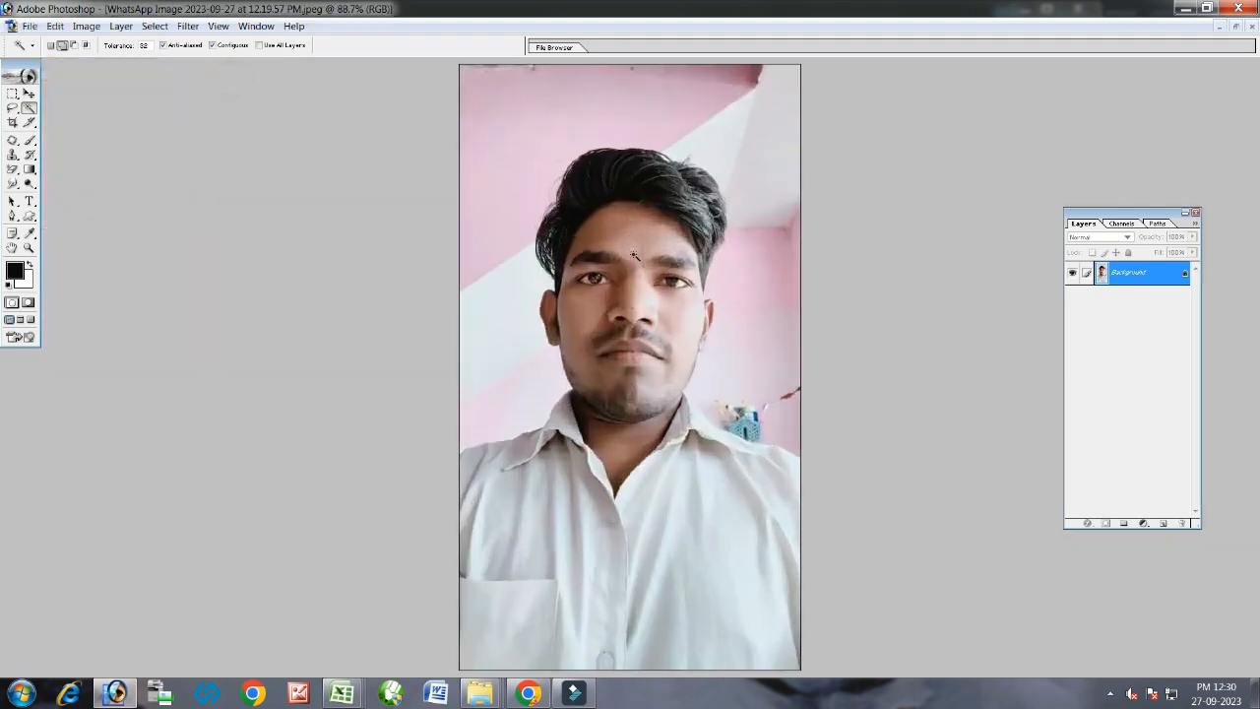
click(85, 26)
mouse_move(118, 79)
click(226, 126)
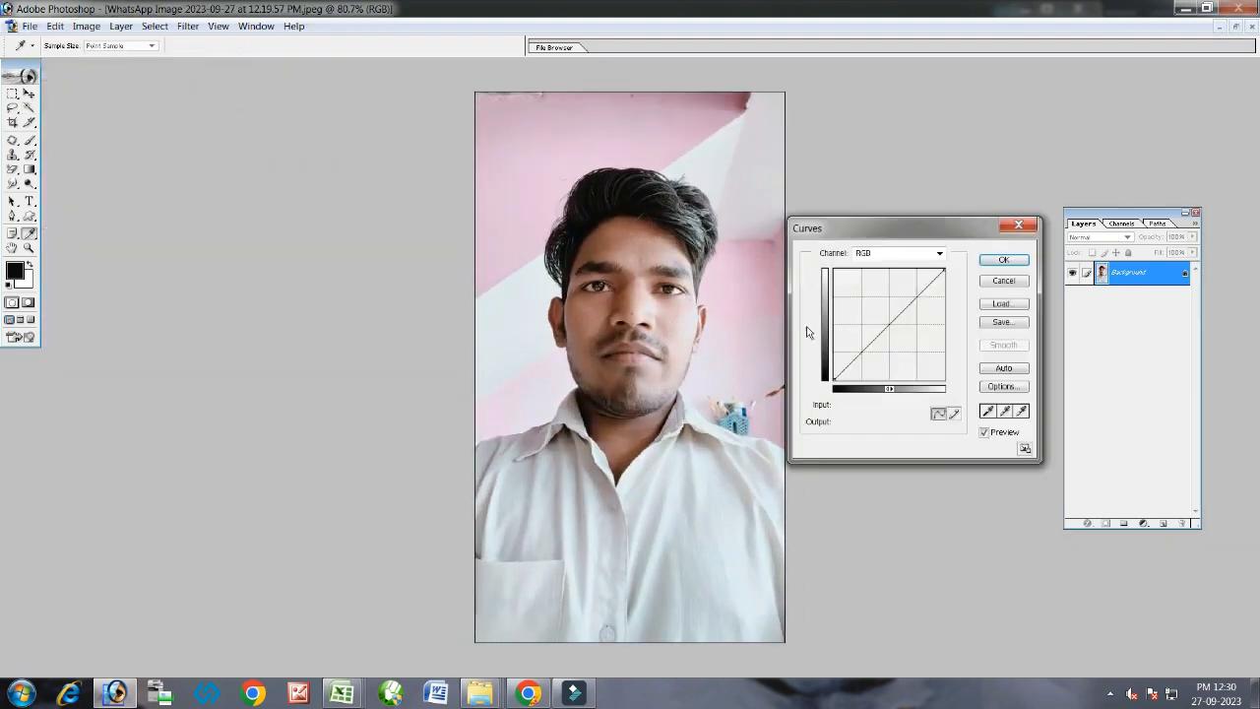
drag(869, 323, 888, 325)
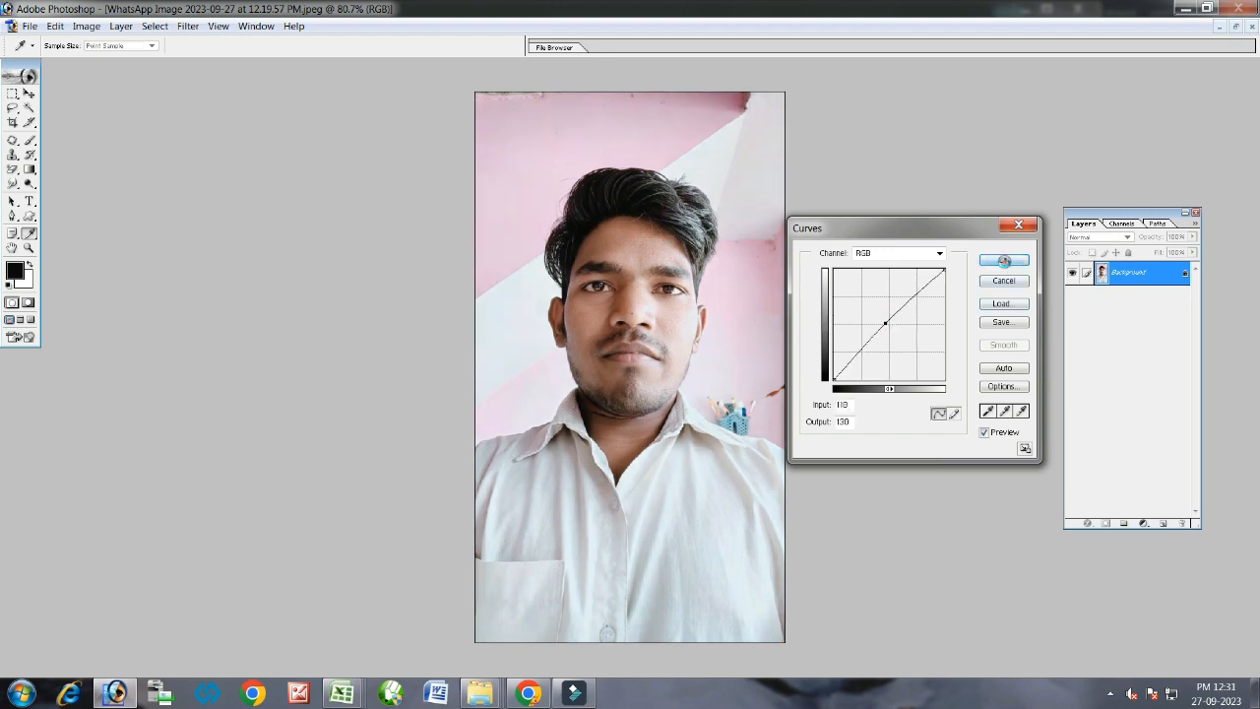
click(1003, 260)
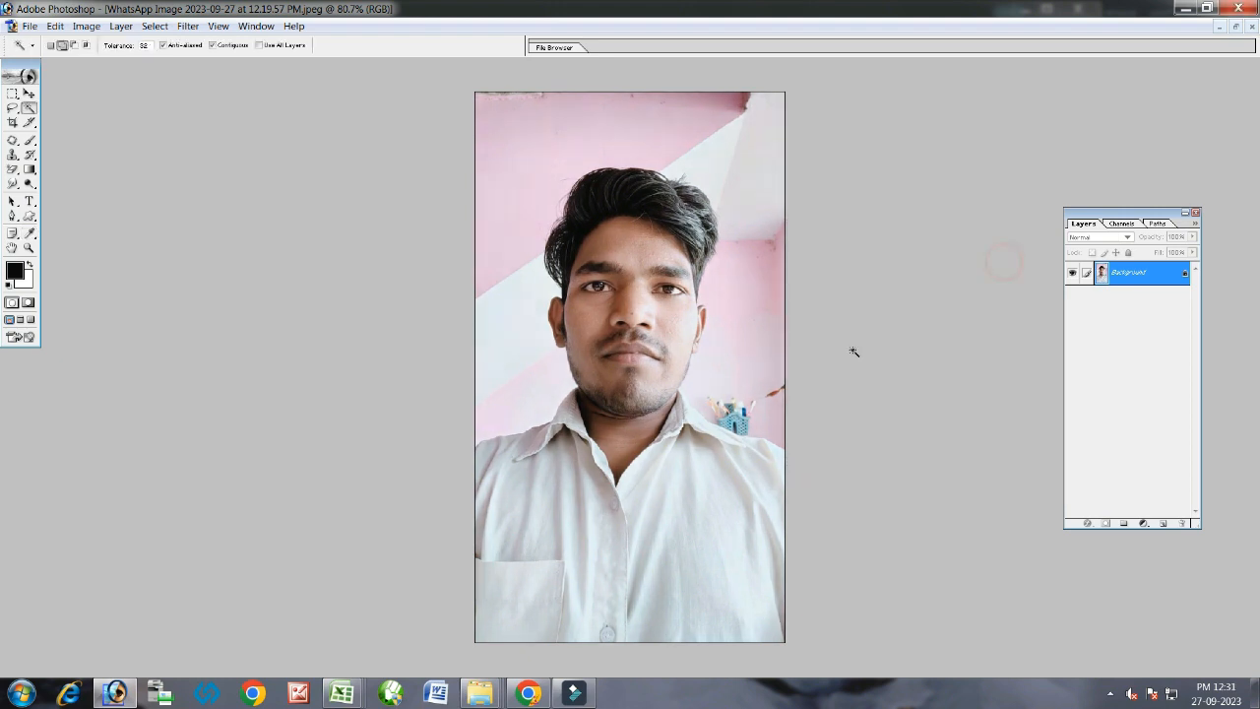
Outline the darker half of the face, hair and neck with the Lasso tool and feather the selection.
click(14, 109)
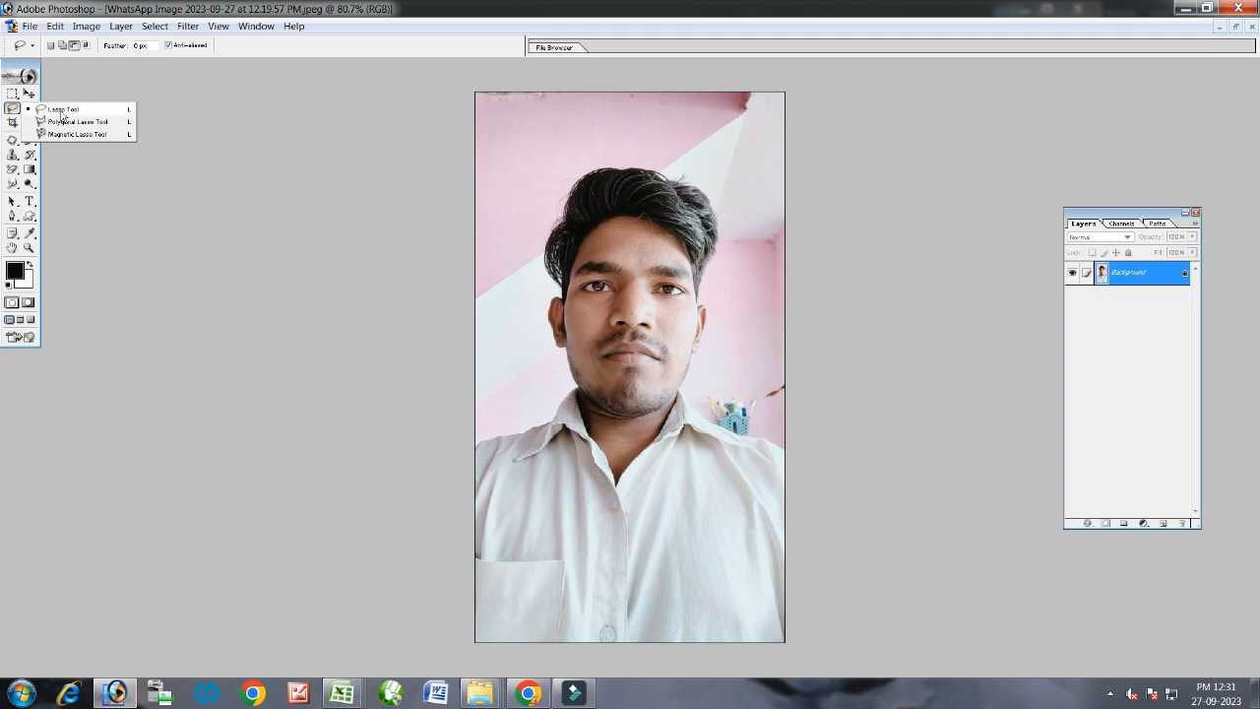
click(61, 112)
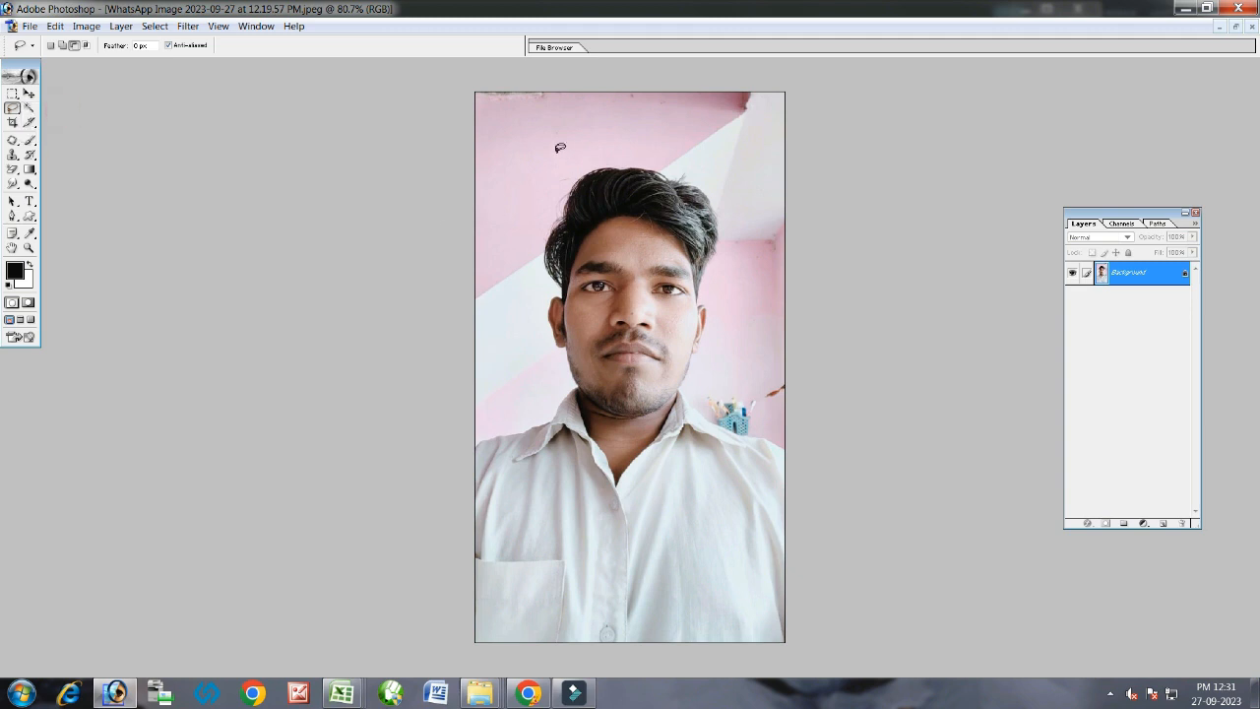
drag(529, 141, 588, 145)
drag(664, 468, 512, 158)
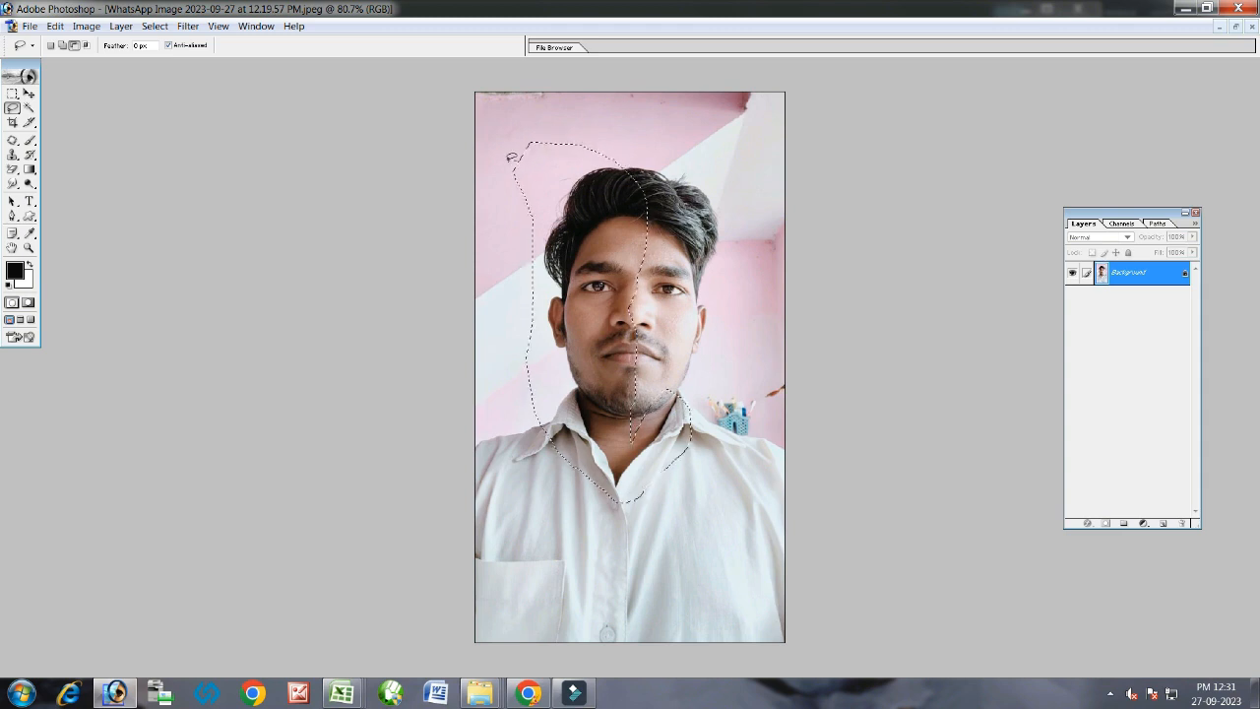
click(156, 27)
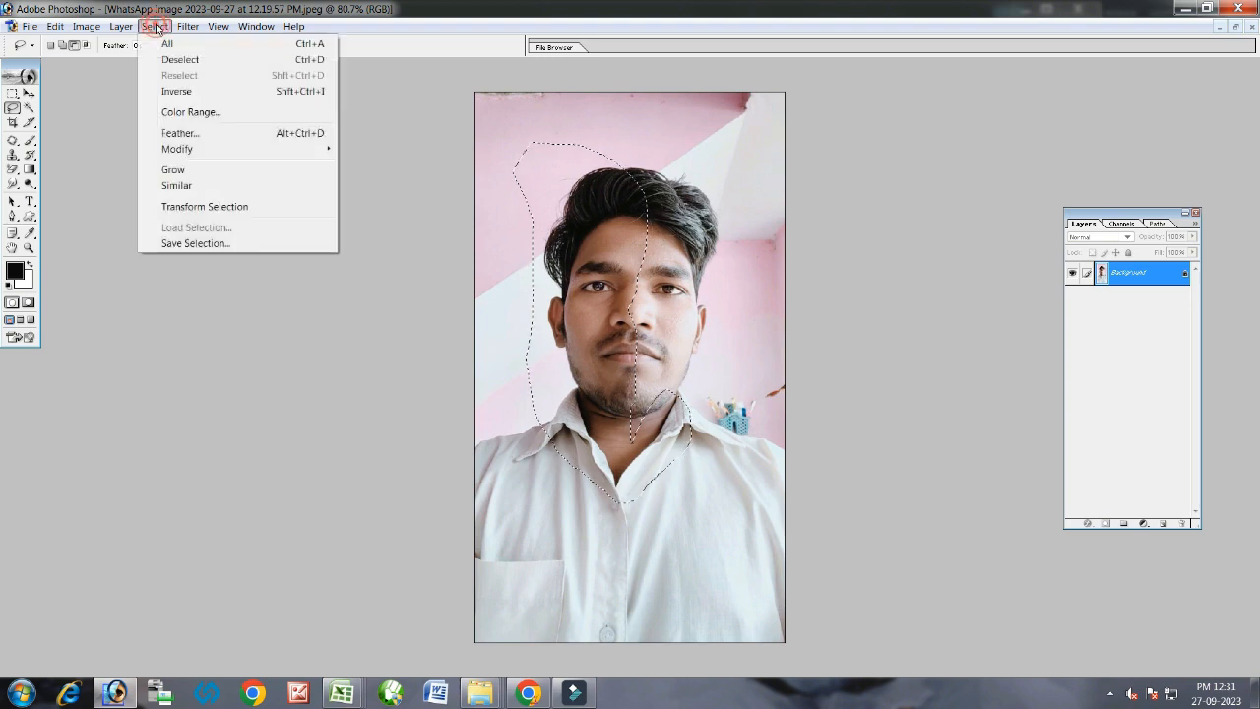
click(188, 132)
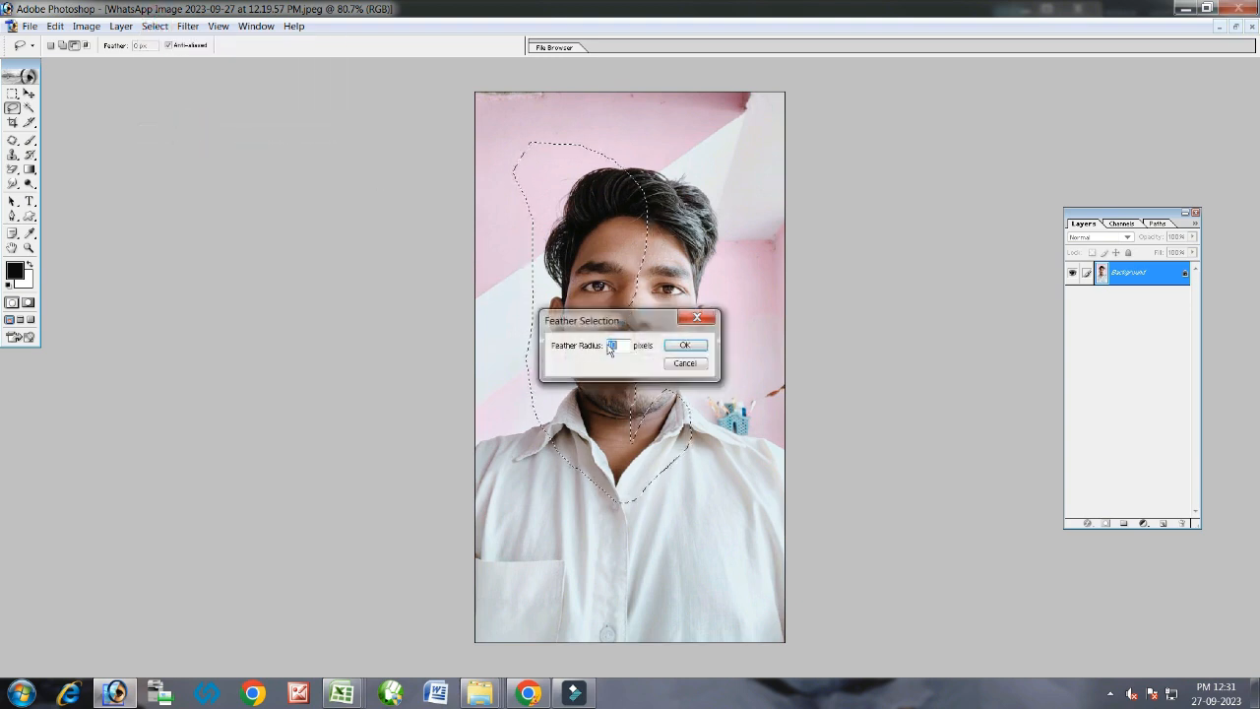
click(684, 345)
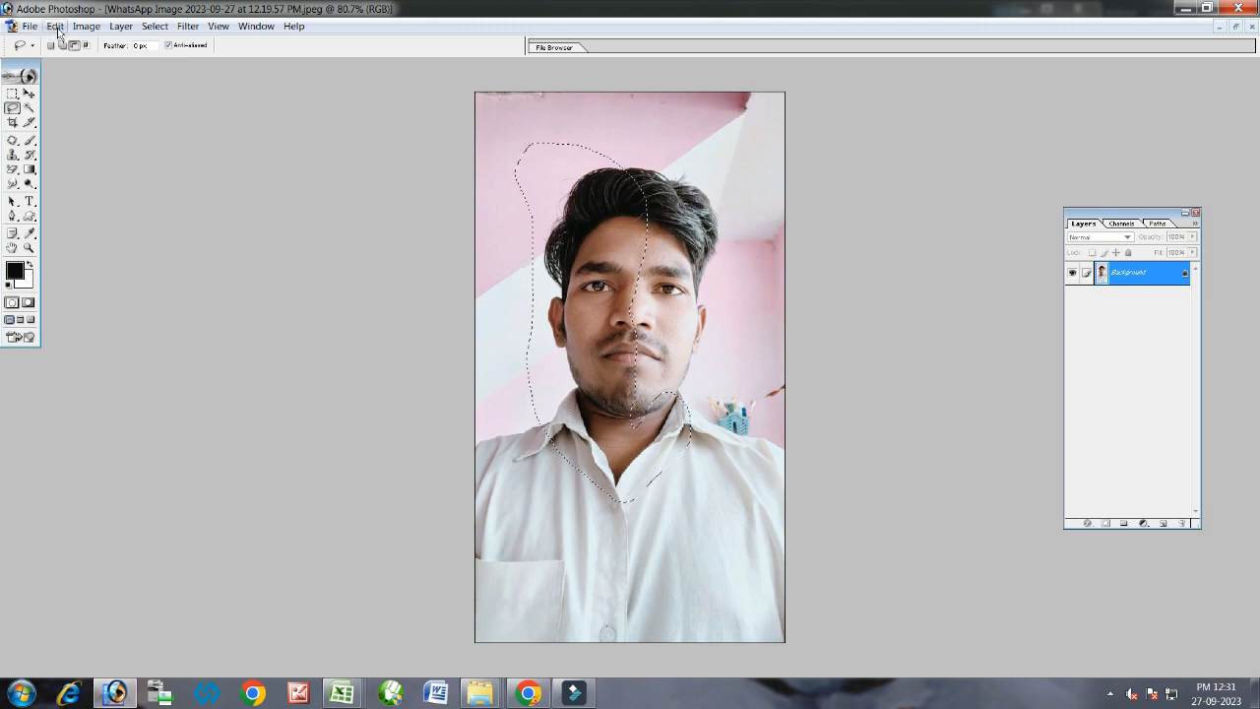
Brighten the feathered face area with Curves at input 111 and output 131, and deselect it.
click(87, 27)
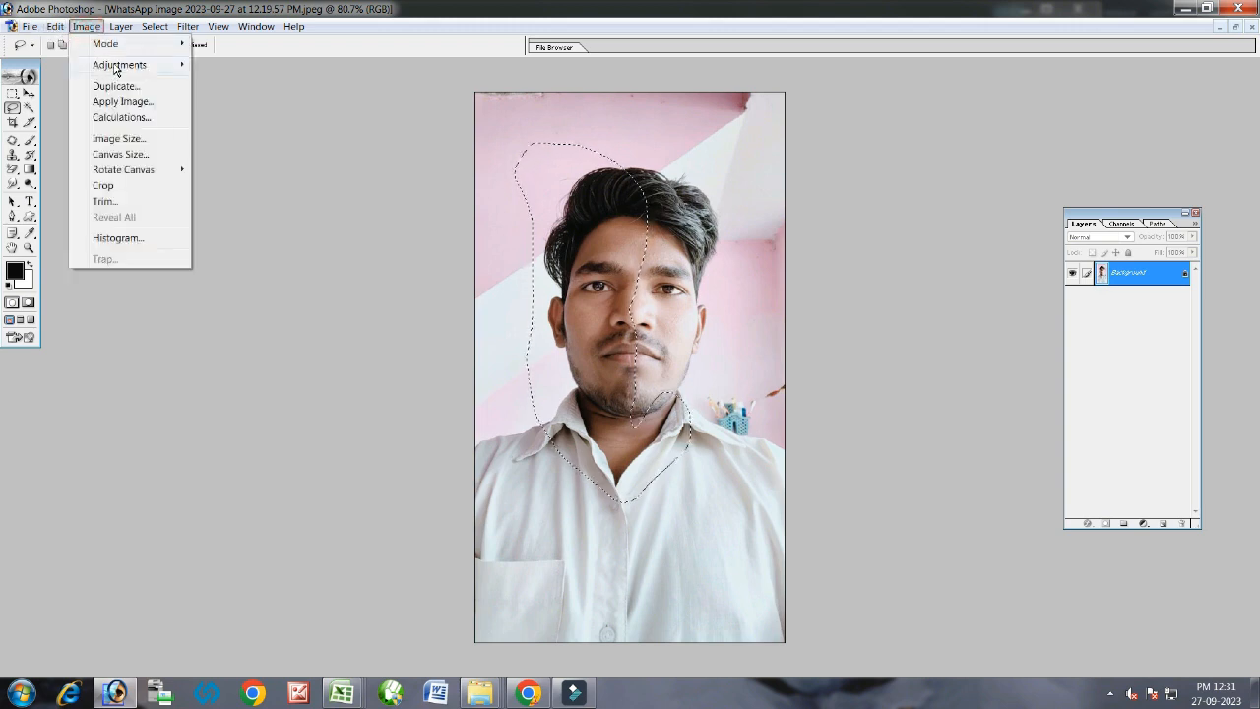
mouse_move(118, 67)
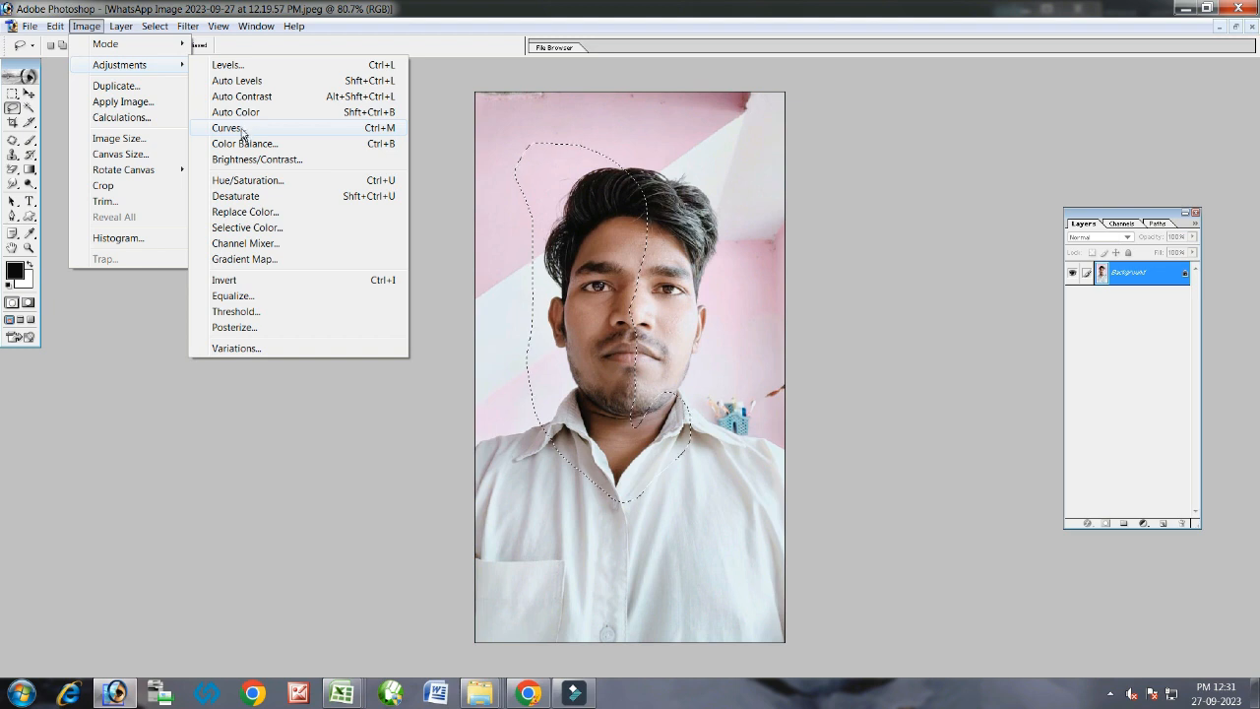
click(240, 128)
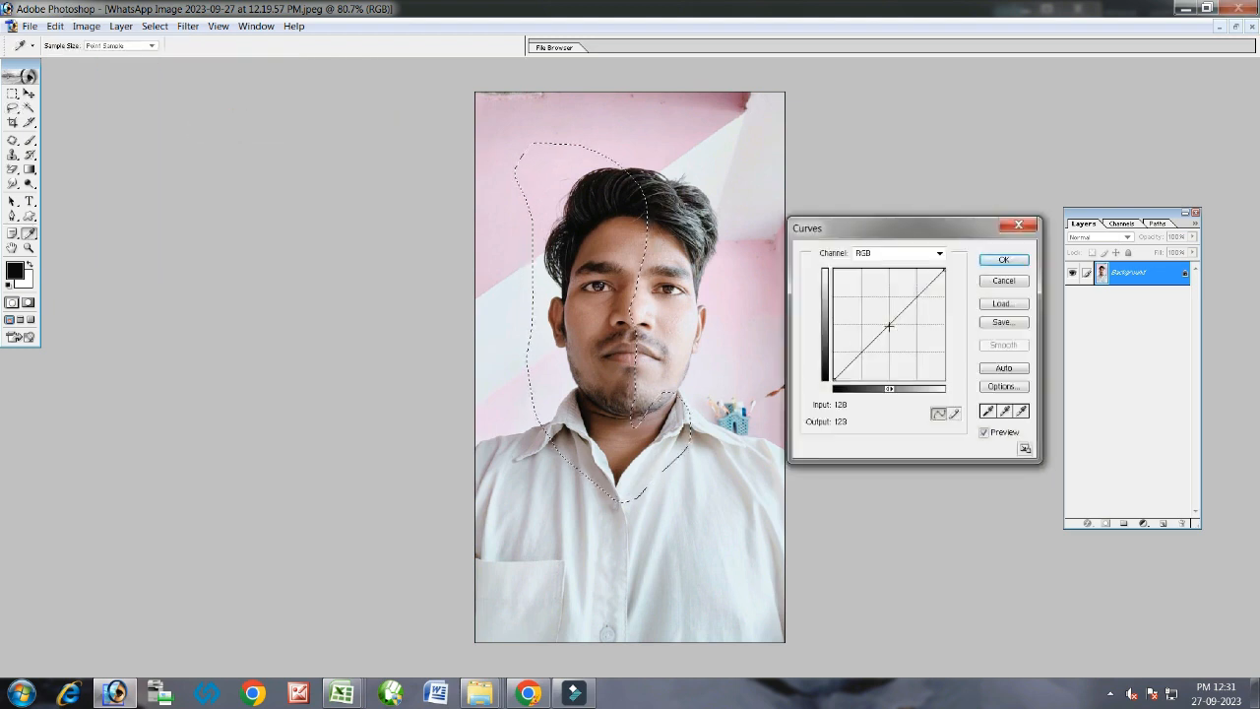
drag(887, 324, 883, 321)
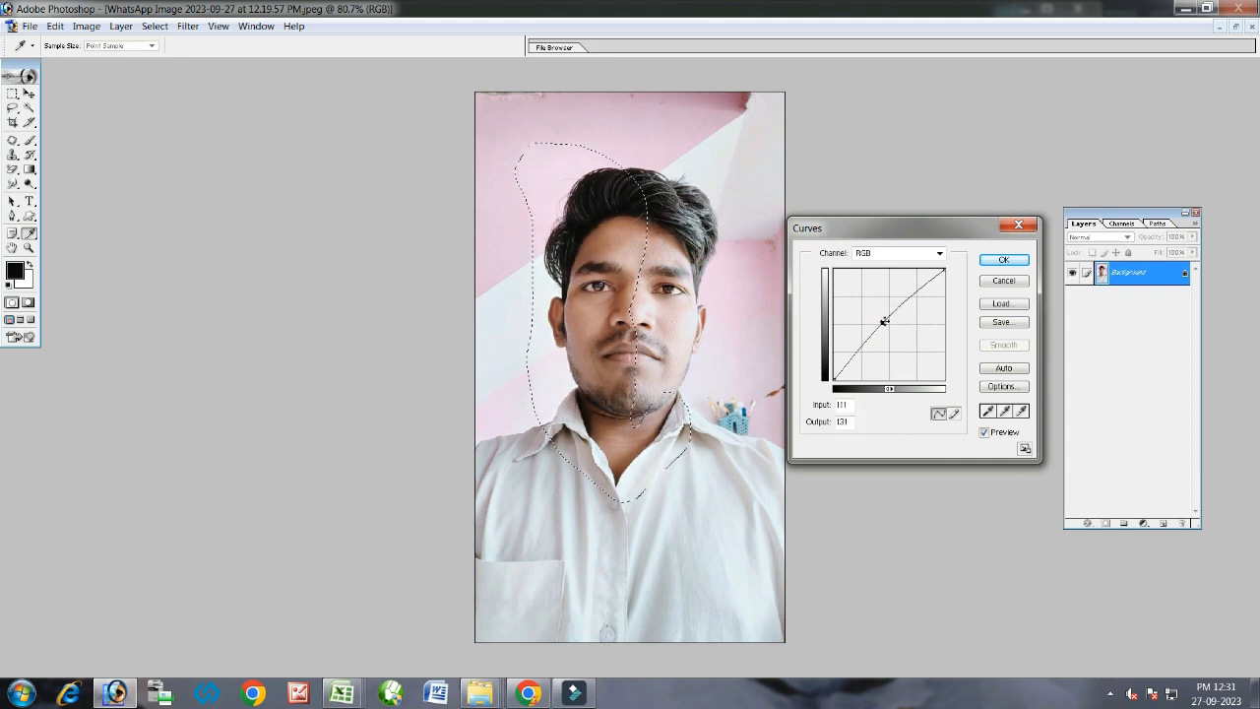
click(1002, 261)
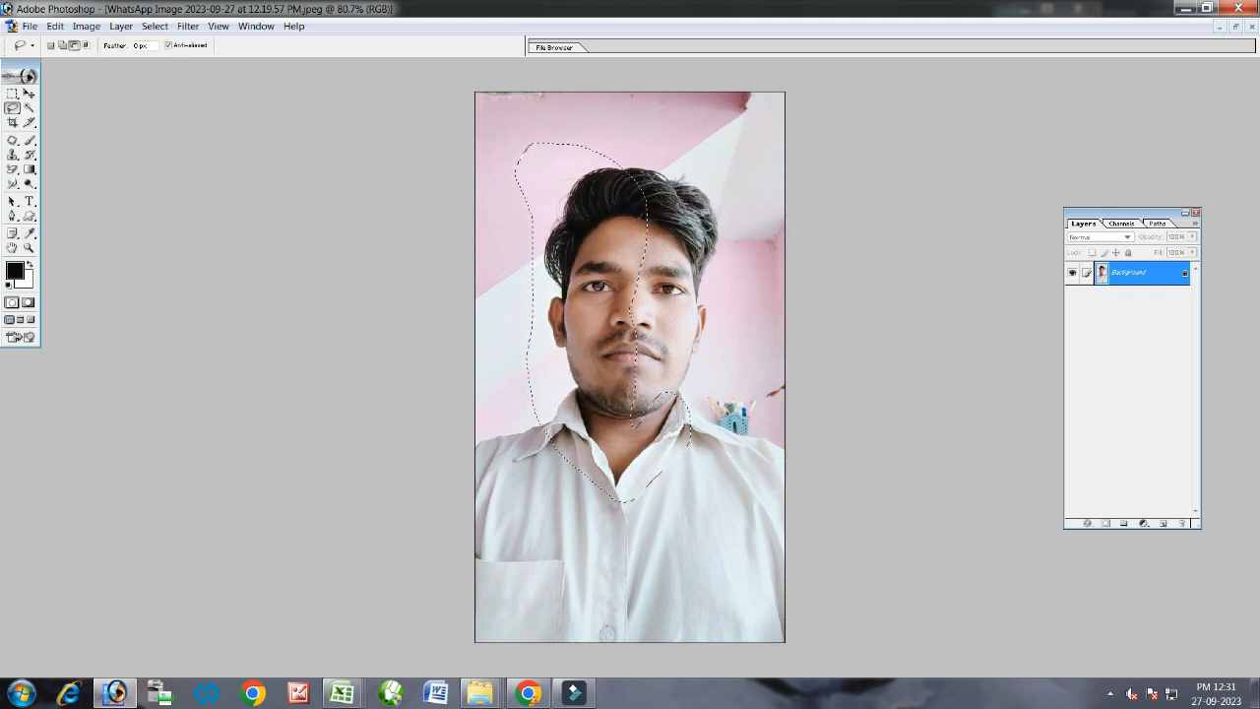
right_click(623, 234)
click(652, 248)
Adjust the photo's Levels by lowering the white input level and raising the midtone to 1.12.
key(ctrl+0)
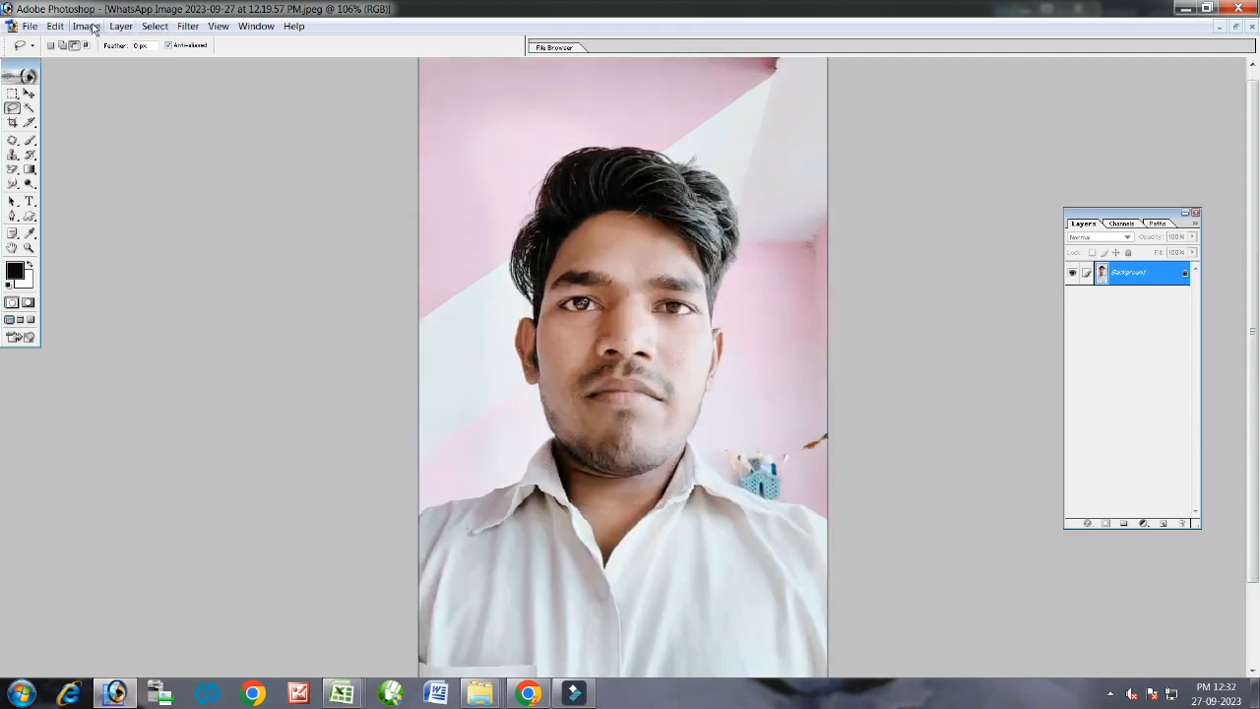
click(86, 26)
click(108, 64)
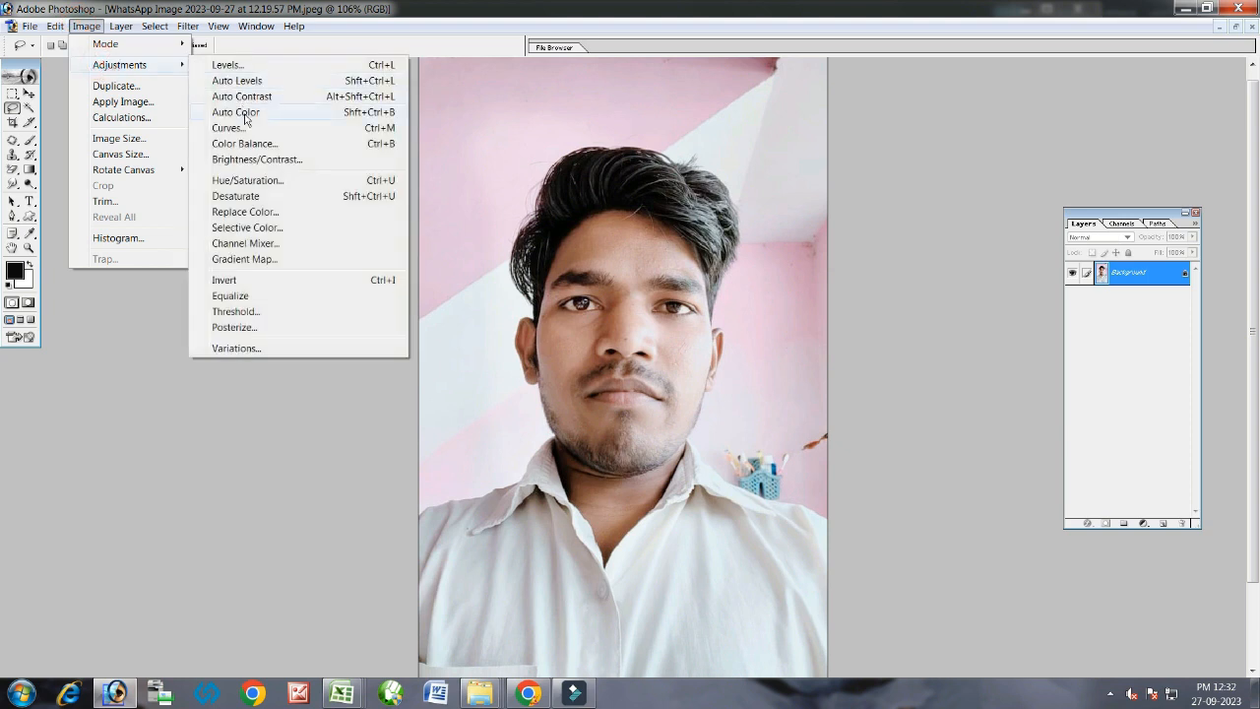
click(228, 65)
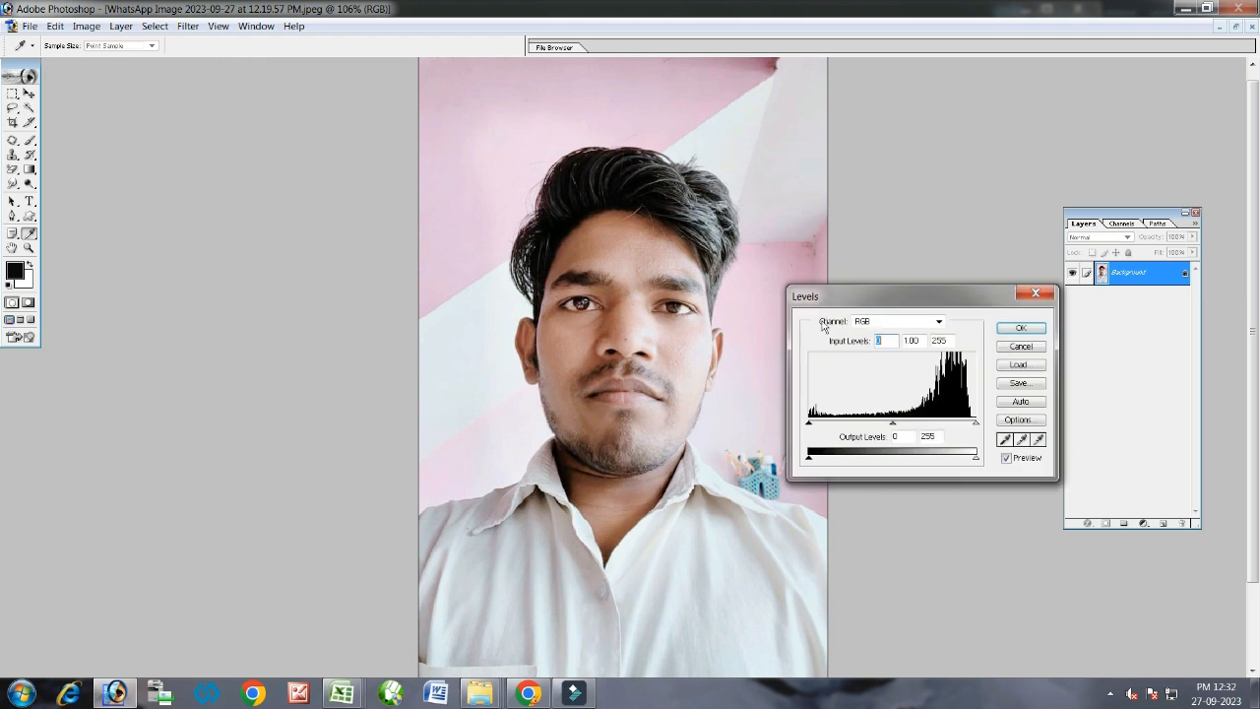
drag(975, 425, 970, 424)
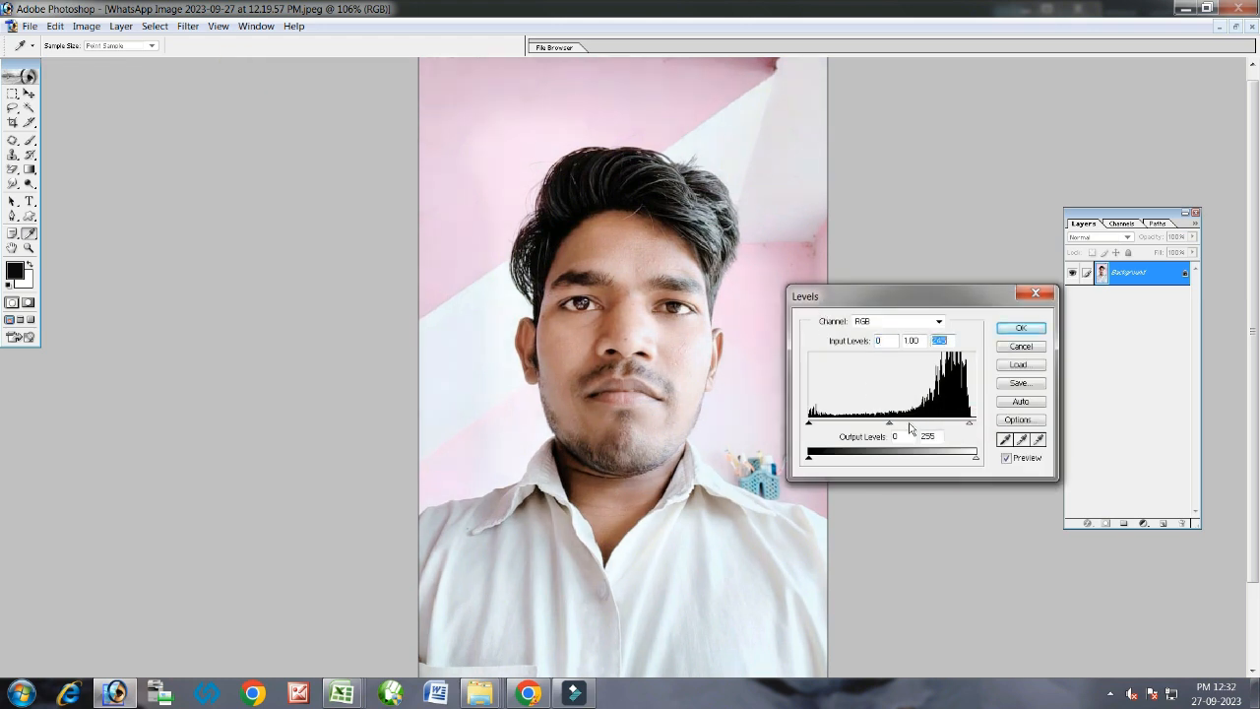
drag(888, 426, 882, 425)
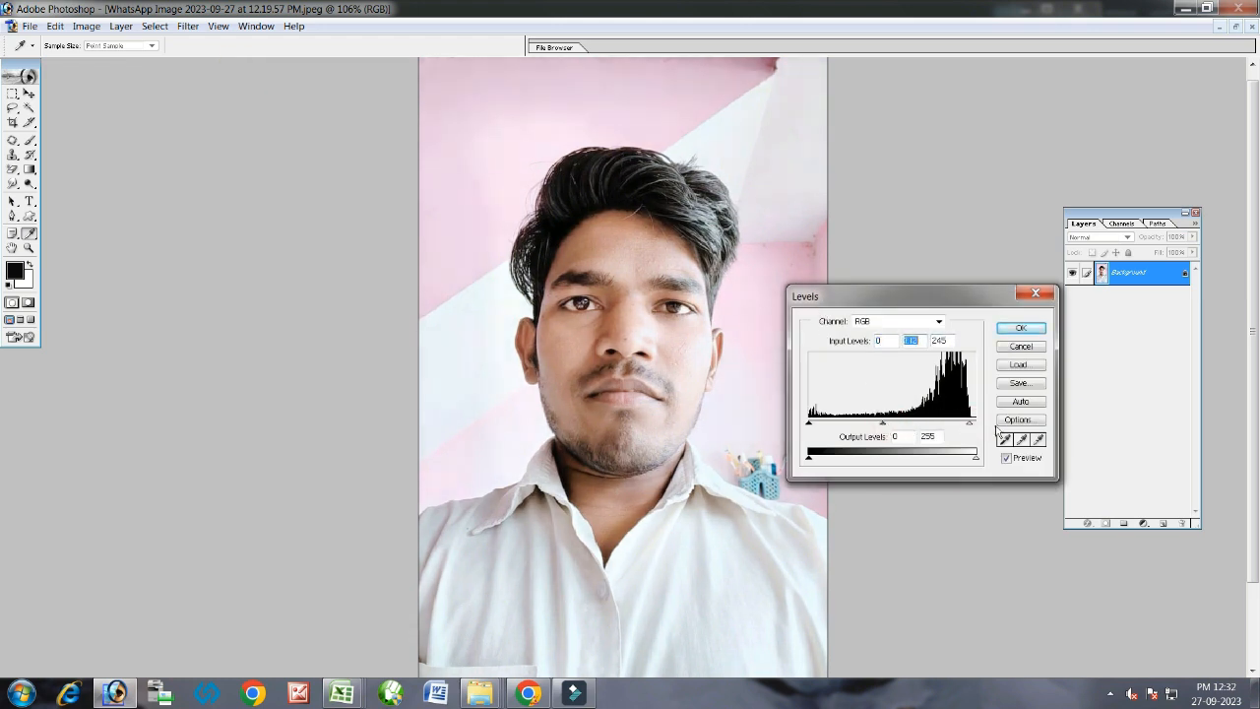
drag(972, 425, 975, 425)
click(810, 425)
click(1021, 328)
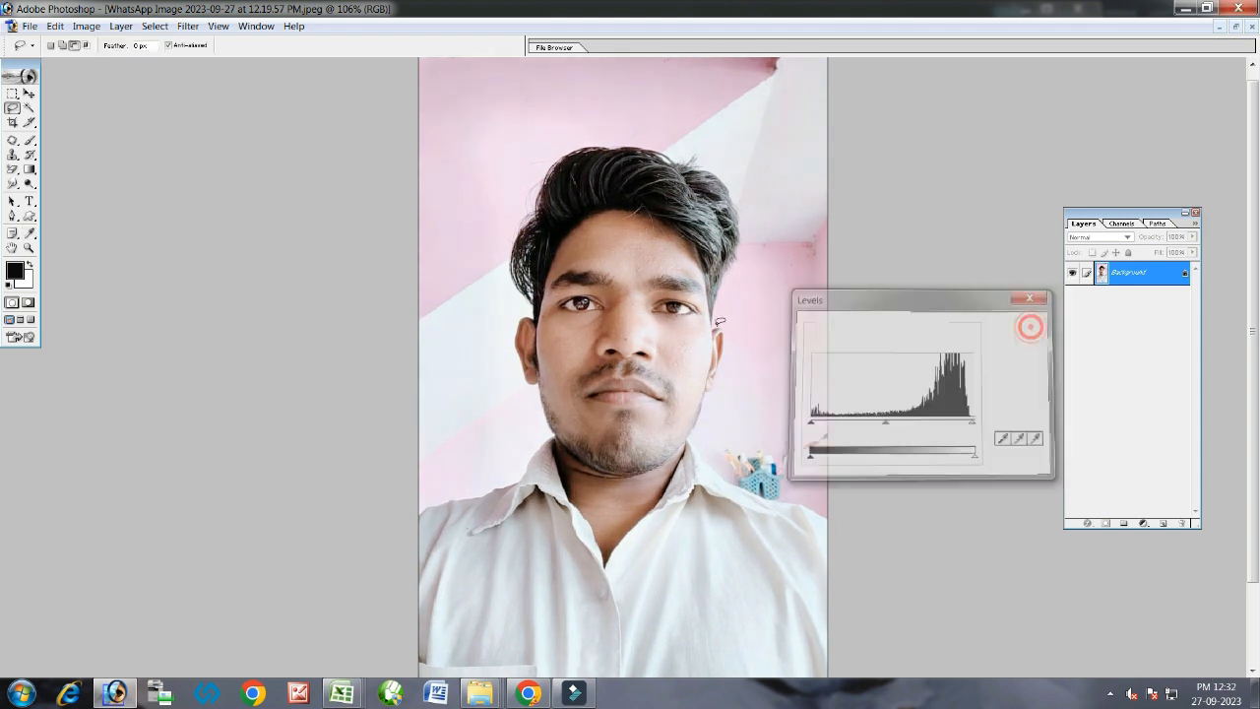
Begin a Polygonal Lasso outline at the photo's left edge and trace along the shoulder to the shirt collar.
key(l)
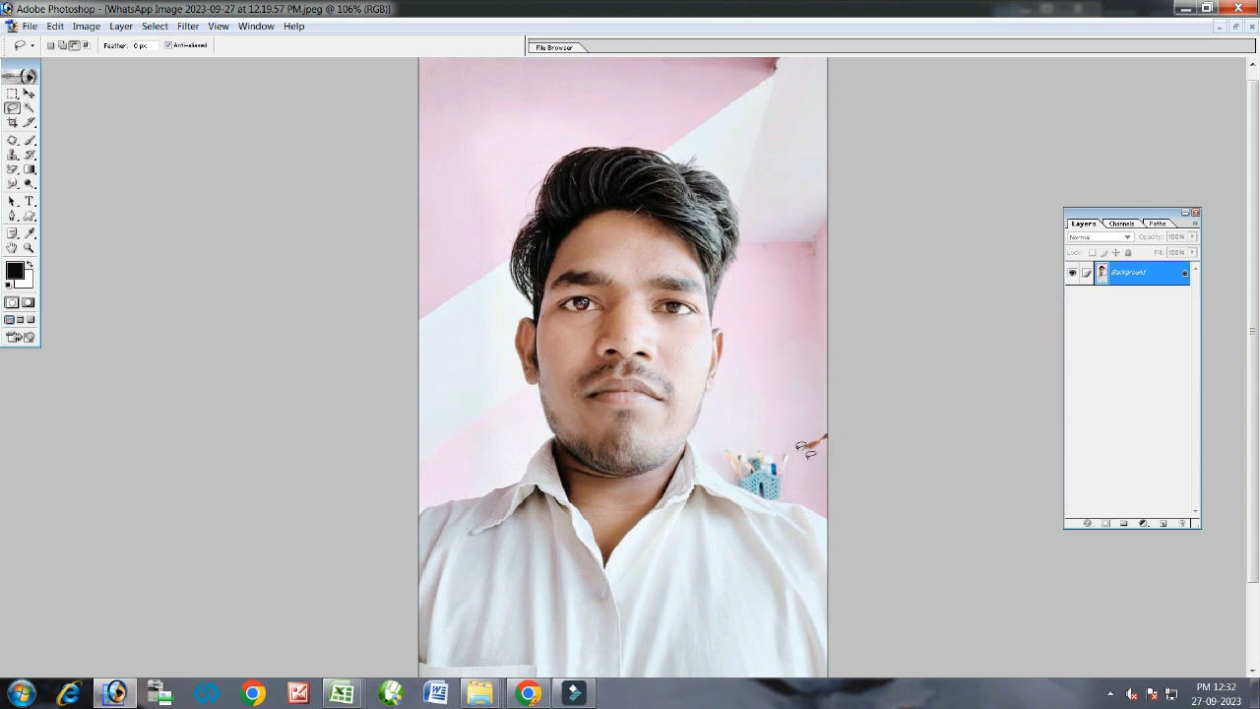
click(13, 110)
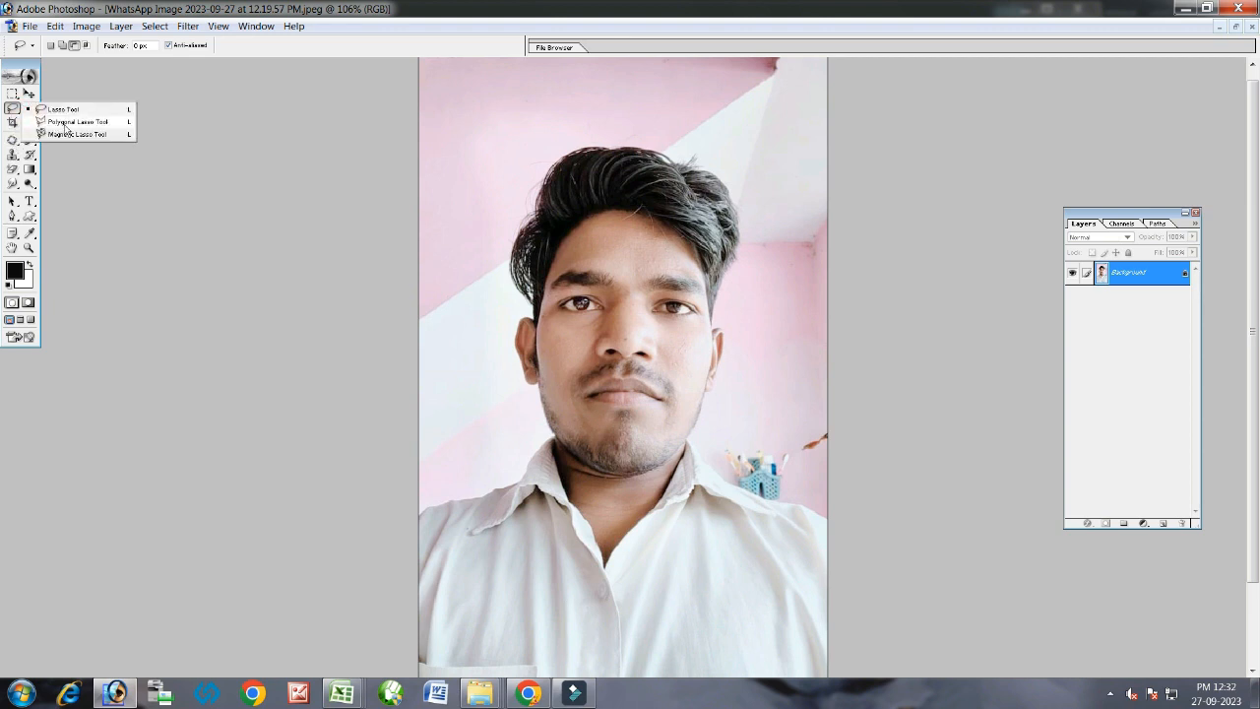
click(65, 122)
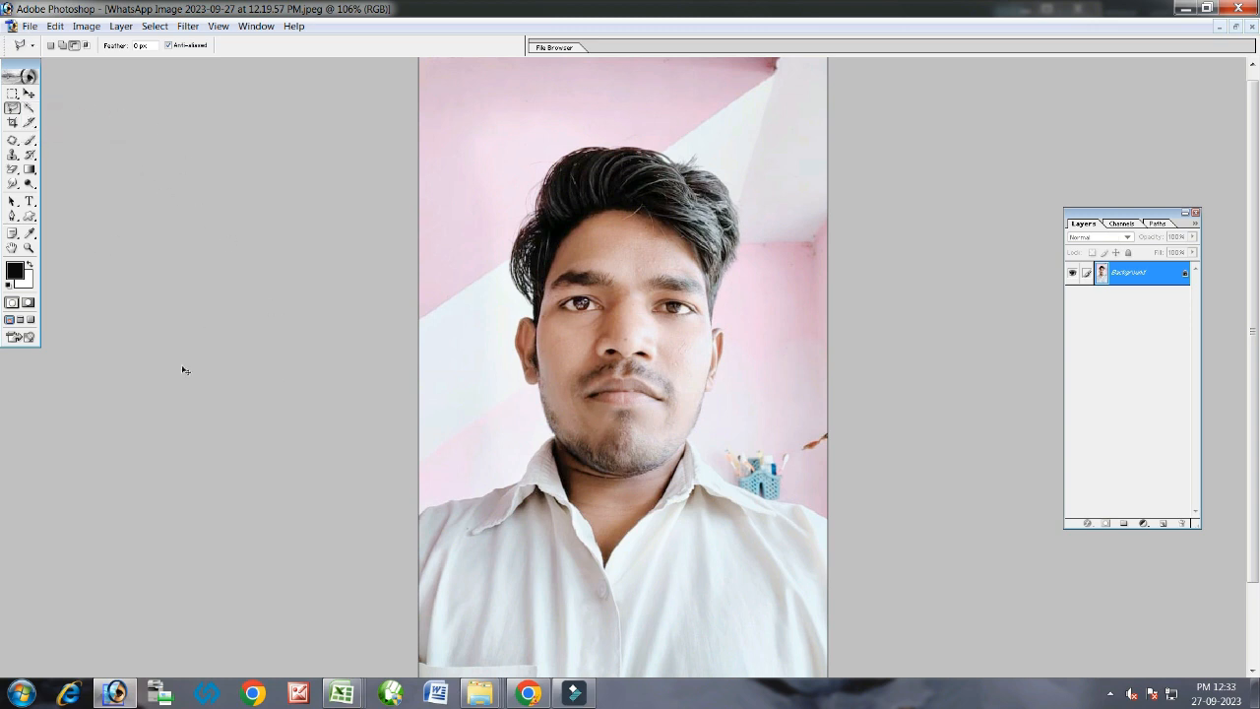
key(ctrl+plus)
key(ctrl+plus)
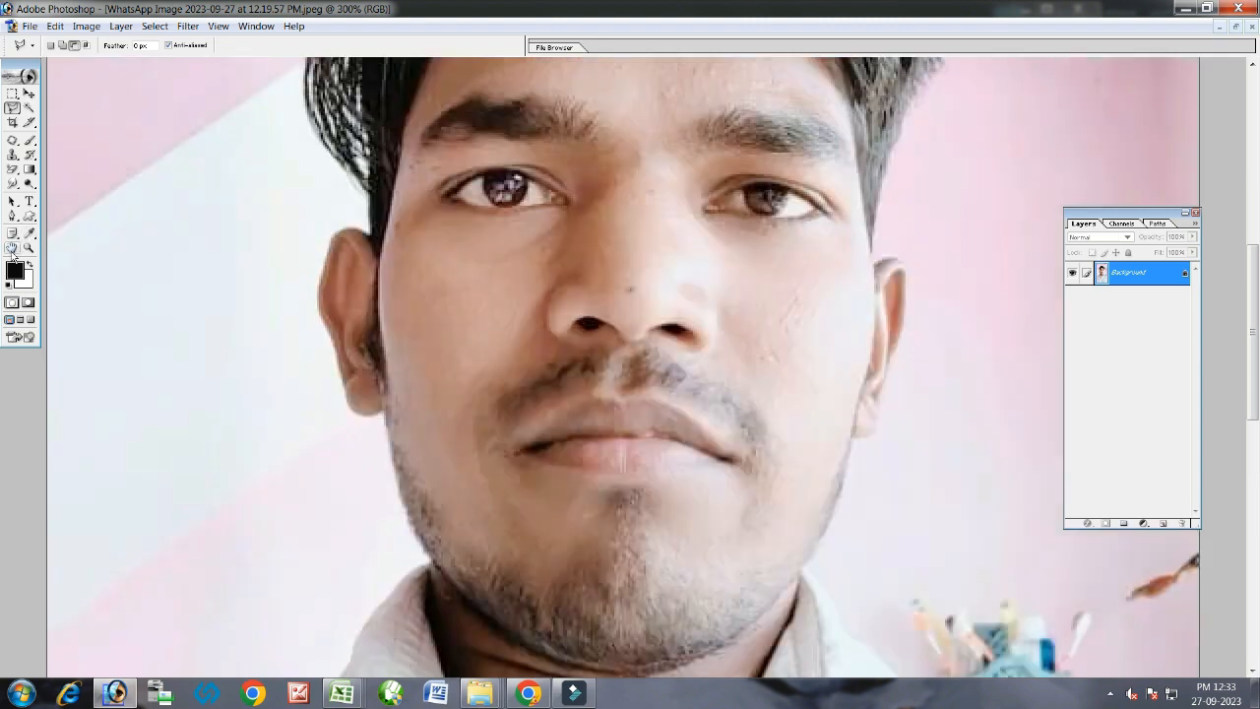
mouse_move(287, 442)
mouse_down()
mouse_move(439, 304)
mouse_move(439, 278)
mouse_up()
click(48, 226)
click(43, 626)
click(67, 600)
click(140, 582)
click(225, 571)
click(262, 547)
click(329, 528)
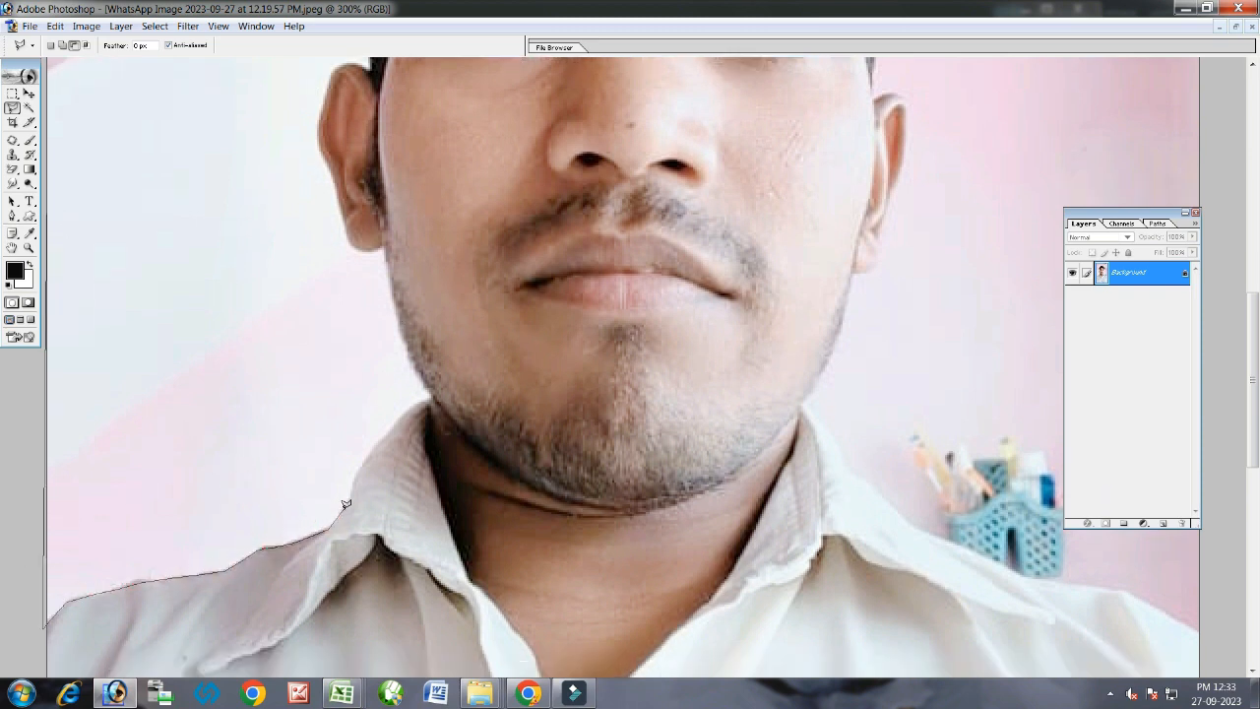
Continue the lasso outline up the collar, along the jaw and around the ear on the photo's left side.
click(354, 471)
click(398, 416)
click(424, 395)
click(386, 256)
click(336, 221)
click(337, 193)
click(330, 175)
click(320, 104)
click(329, 85)
click(330, 76)
click(336, 66)
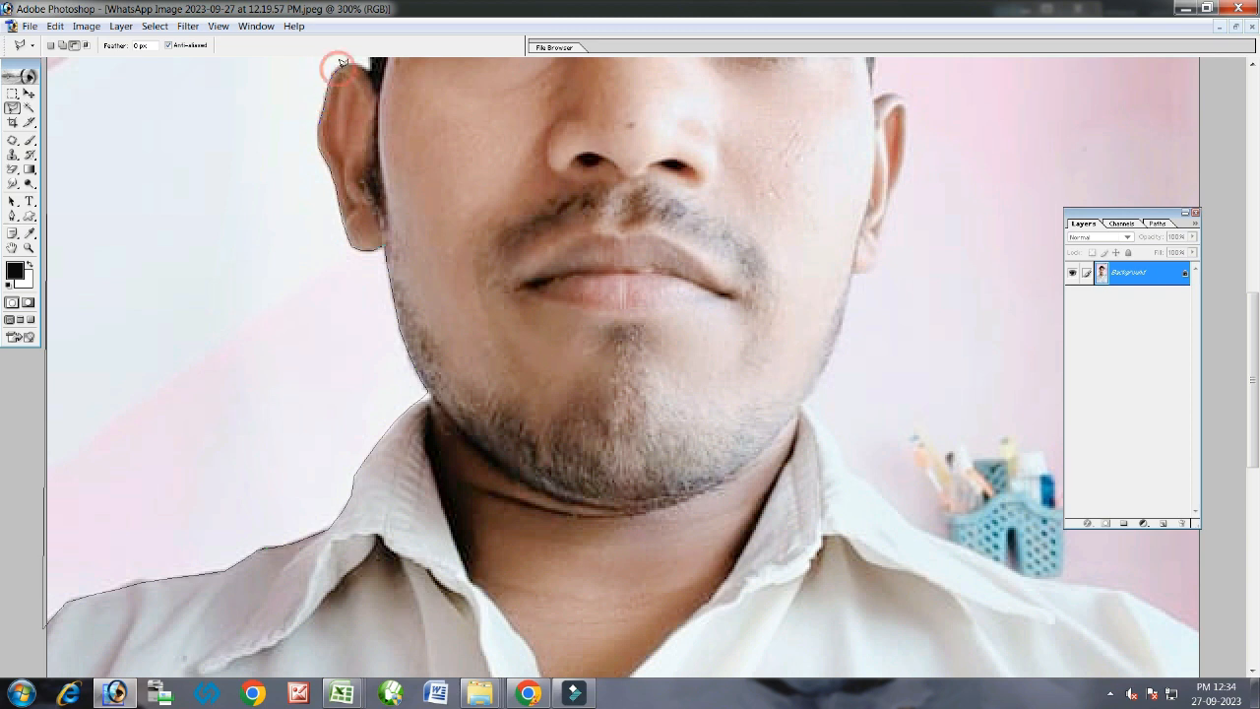
Continue the lasso outline up the side of the hair and over the top of the head.
scroll(355, 63, up, 3)
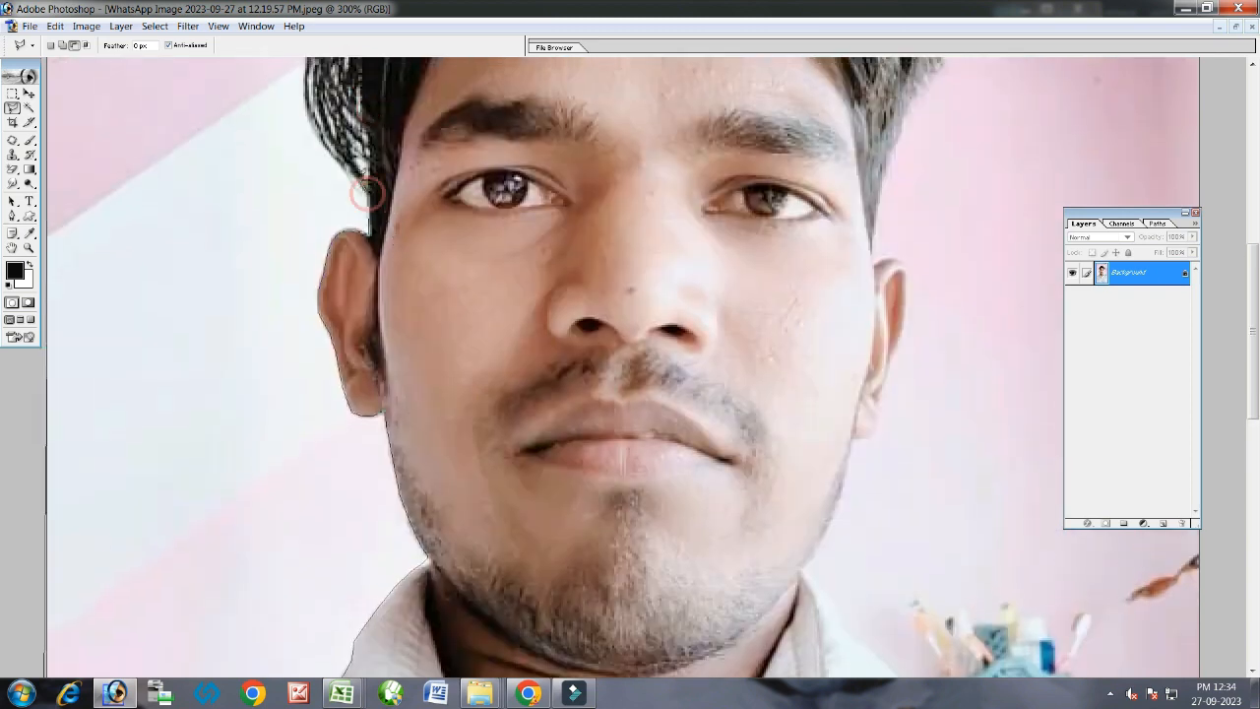
scroll(344, 158, up, 3)
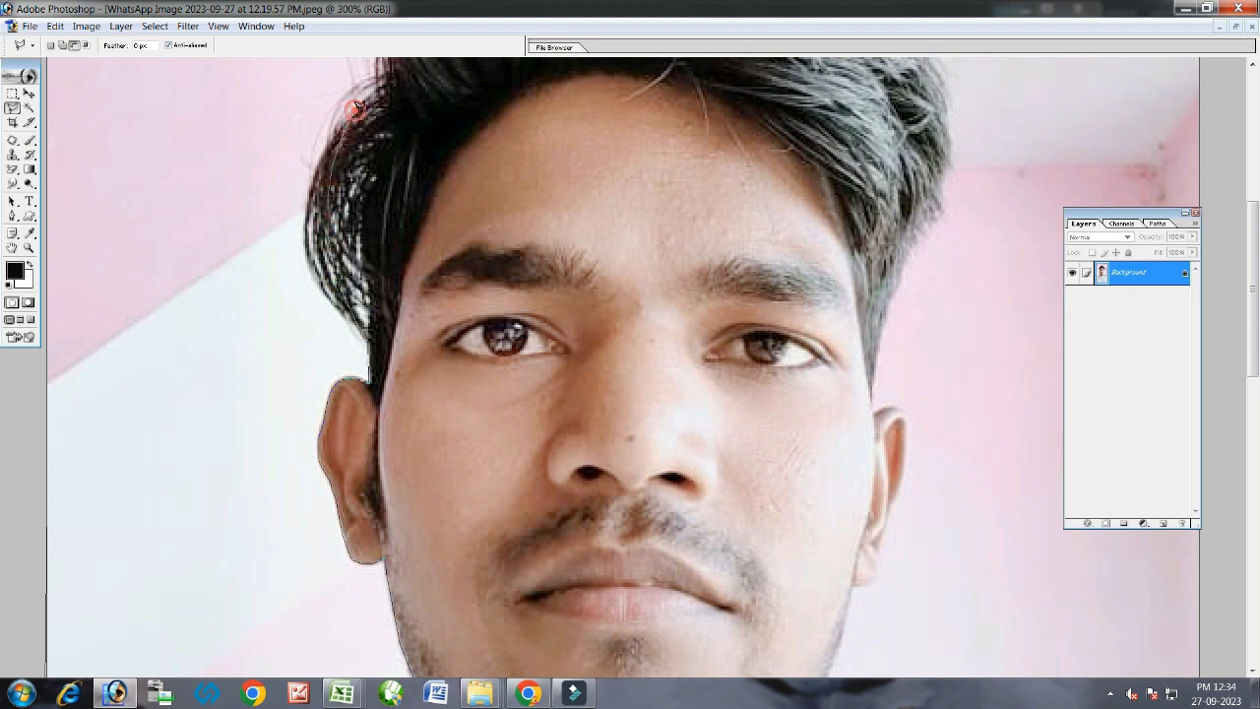
scroll(354, 118, up, 3)
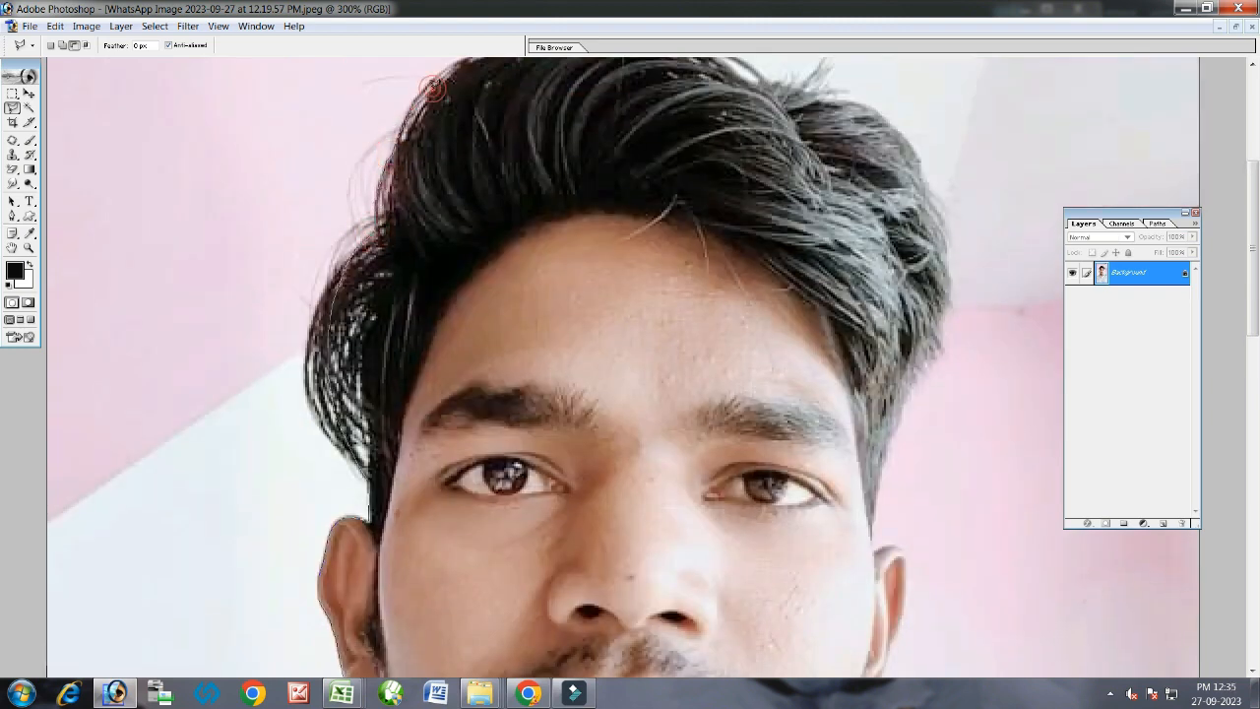
scroll(433, 103, up, 3)
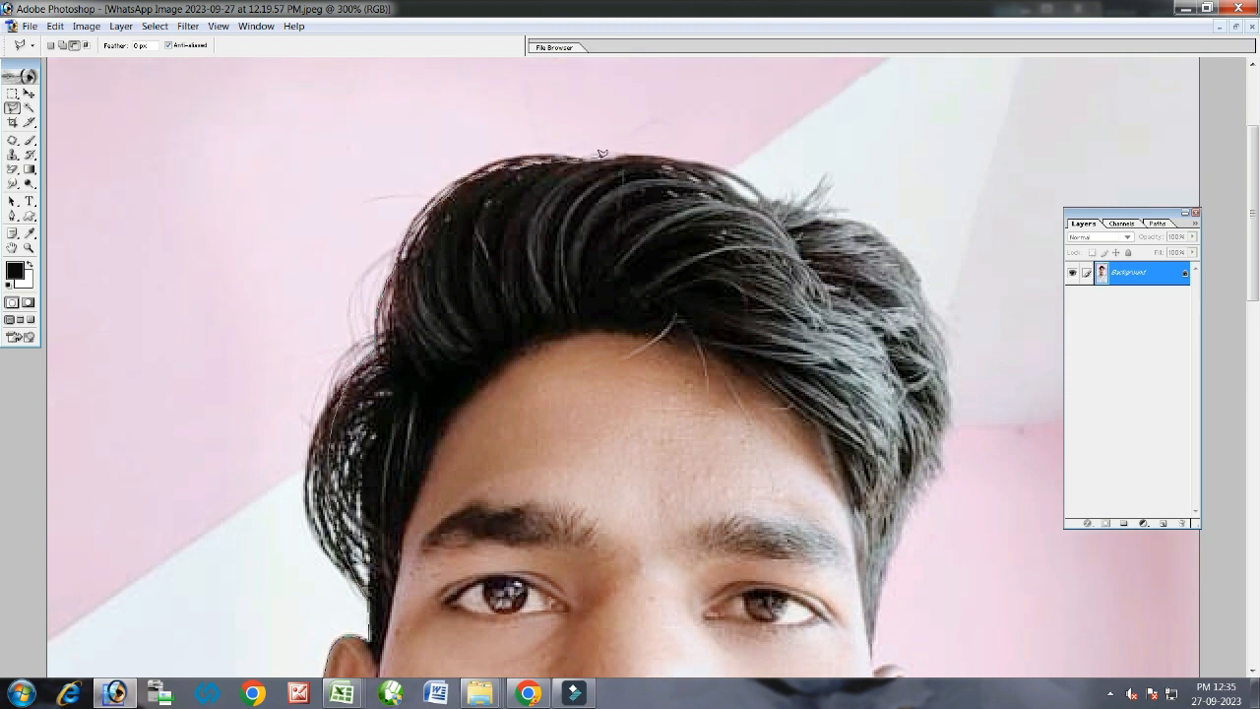
mouse_move(745, 187)
mouse_down()
mouse_move(801, 201)
mouse_move(942, 322)
mouse_move(954, 429)
mouse_move(952, 413)
mouse_move(895, 545)
mouse_move(880, 371)
mouse_move(873, 497)
mouse_move(902, 490)
mouse_move(911, 511)
mouse_move(907, 410)
mouse_up()
Trace the other ear, jaw, collar and shoulder, and close the outline around the upper photo edges to select the background.
mouse_move(887, 472)
mouse_down()
mouse_move(877, 501)
mouse_move(884, 493)
mouse_up()
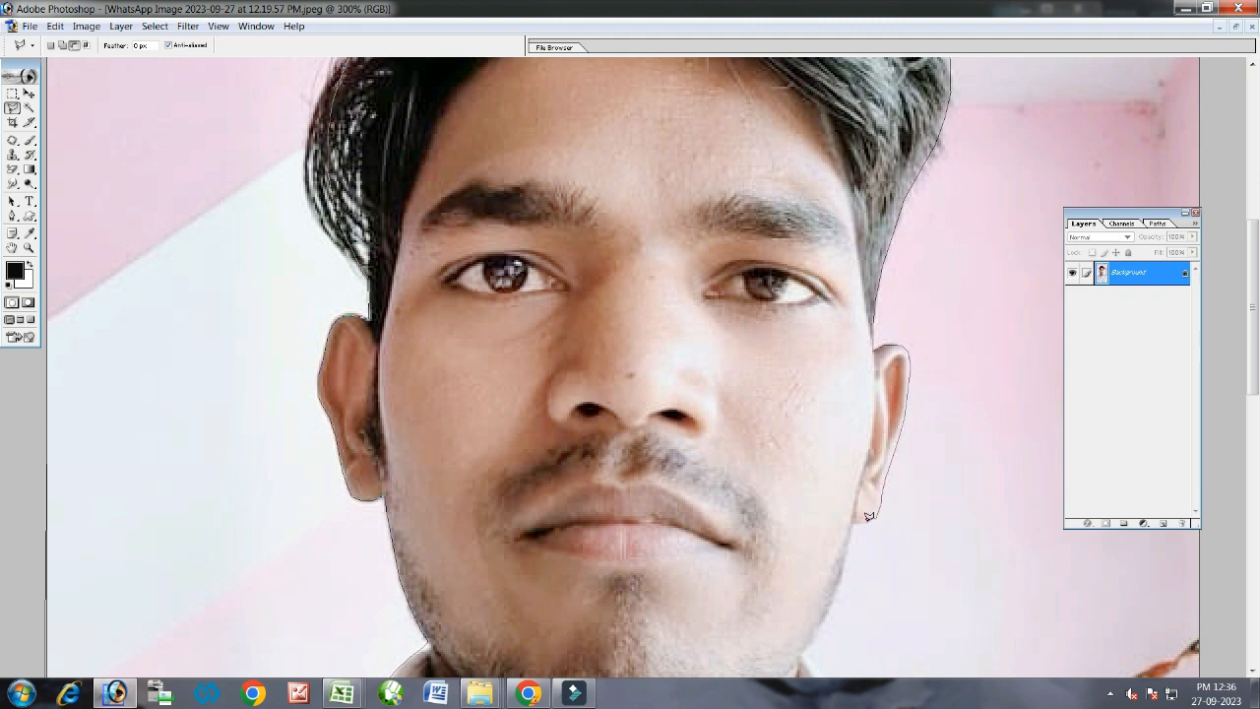
mouse_move(848, 543)
mouse_down()
mouse_move(841, 328)
mouse_move(806, 401)
mouse_move(835, 449)
mouse_move(930, 532)
mouse_up()
click(1193, 630)
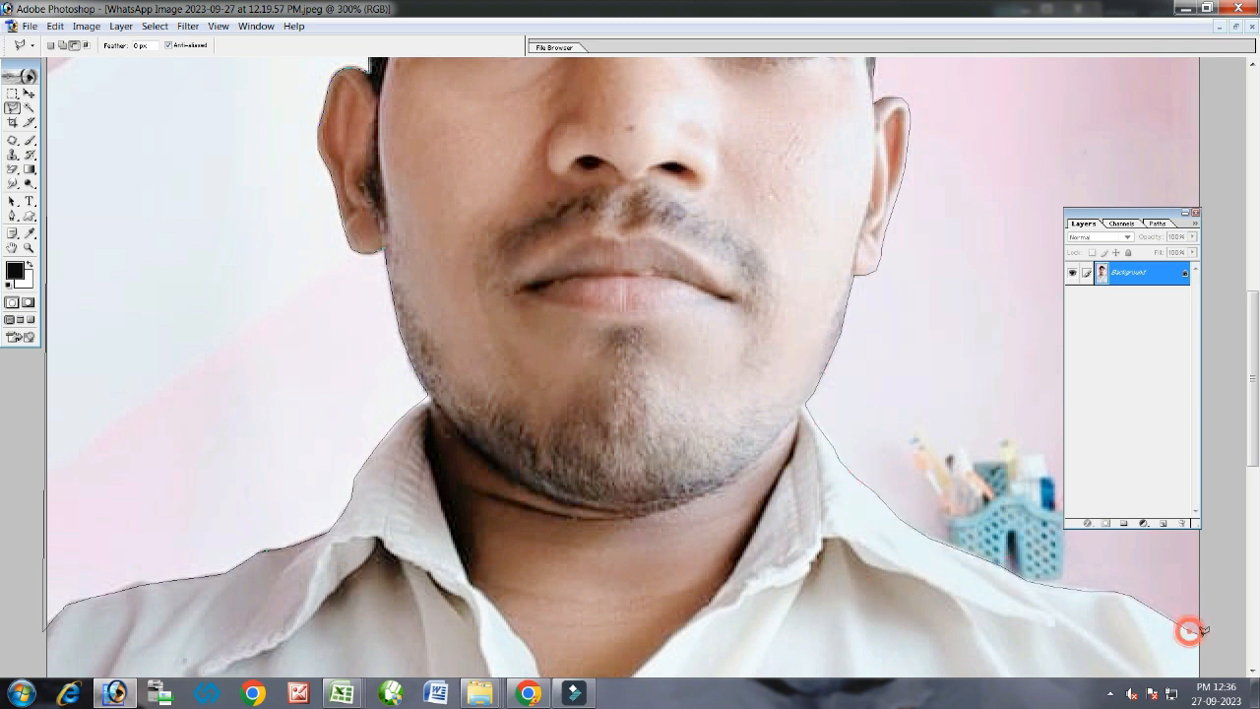
double_click(1196, 41)
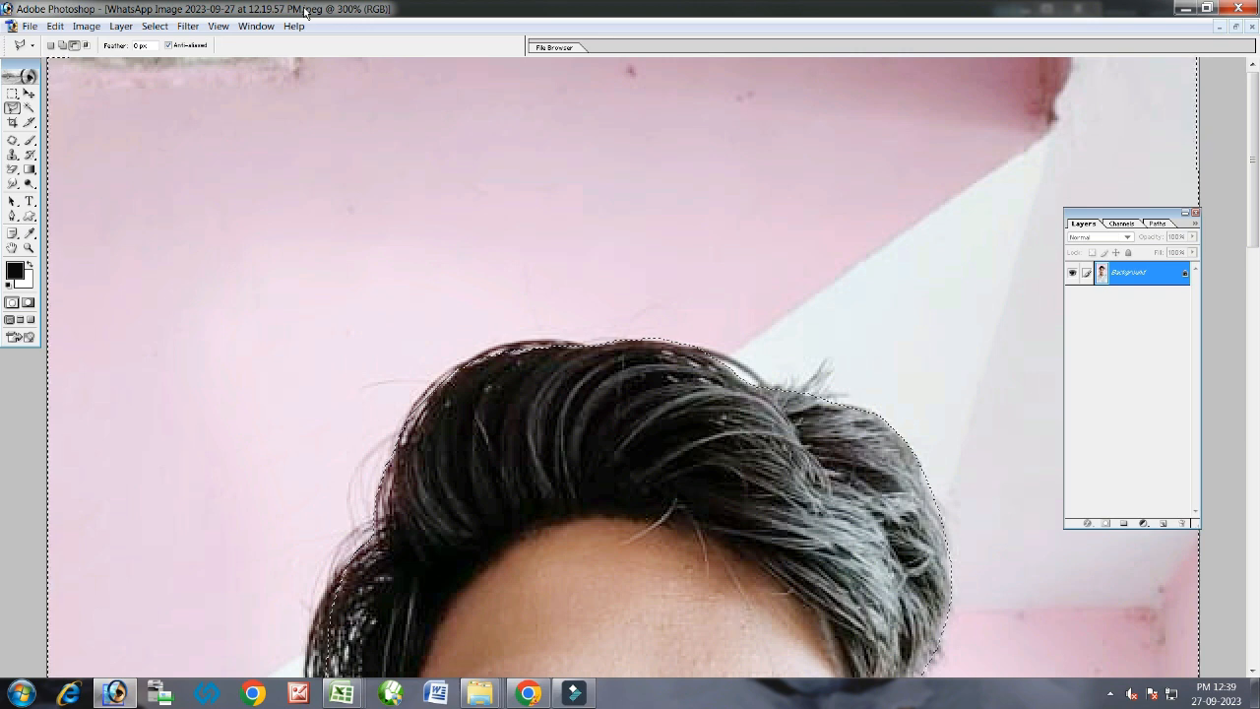
Feather the background selection around the person.
click(155, 27)
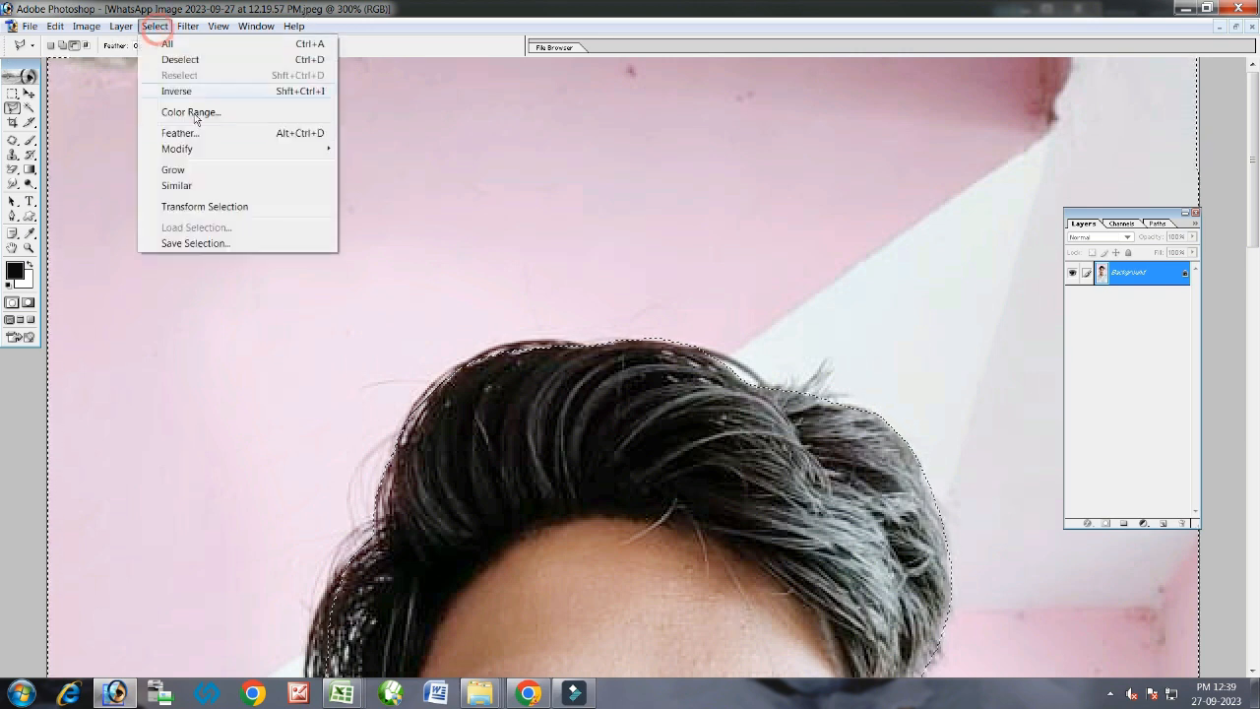
click(187, 132)
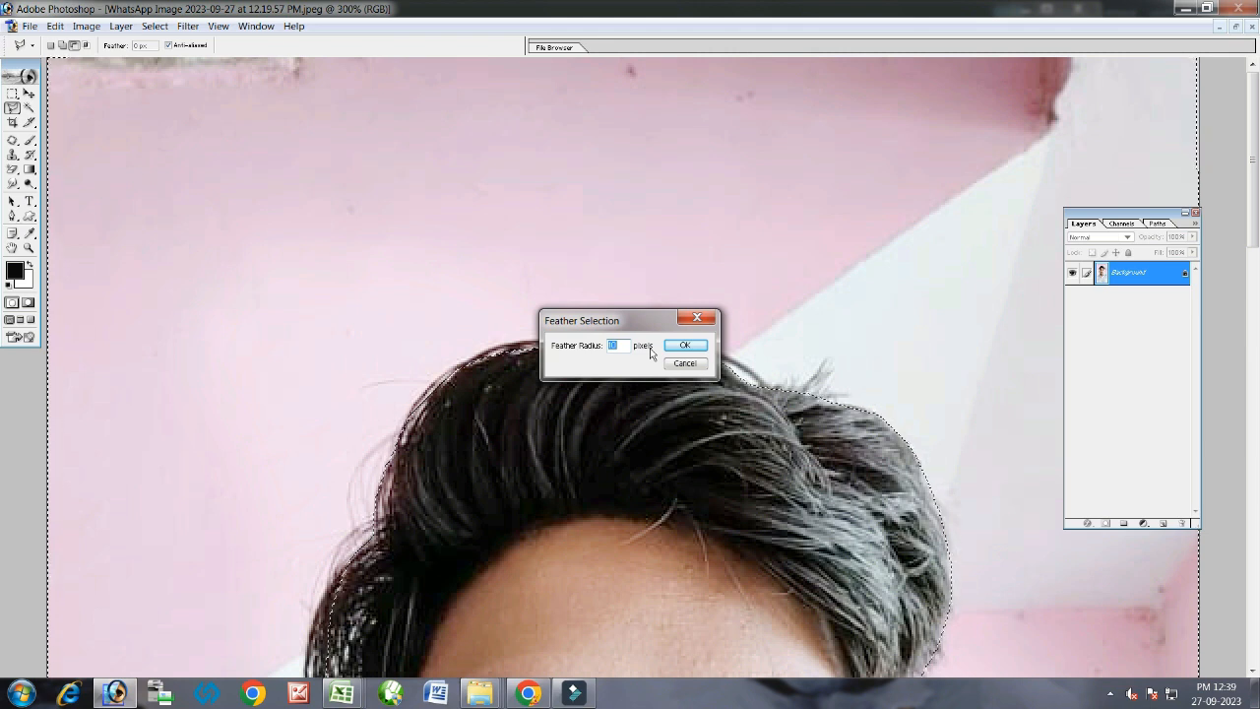
key(Return)
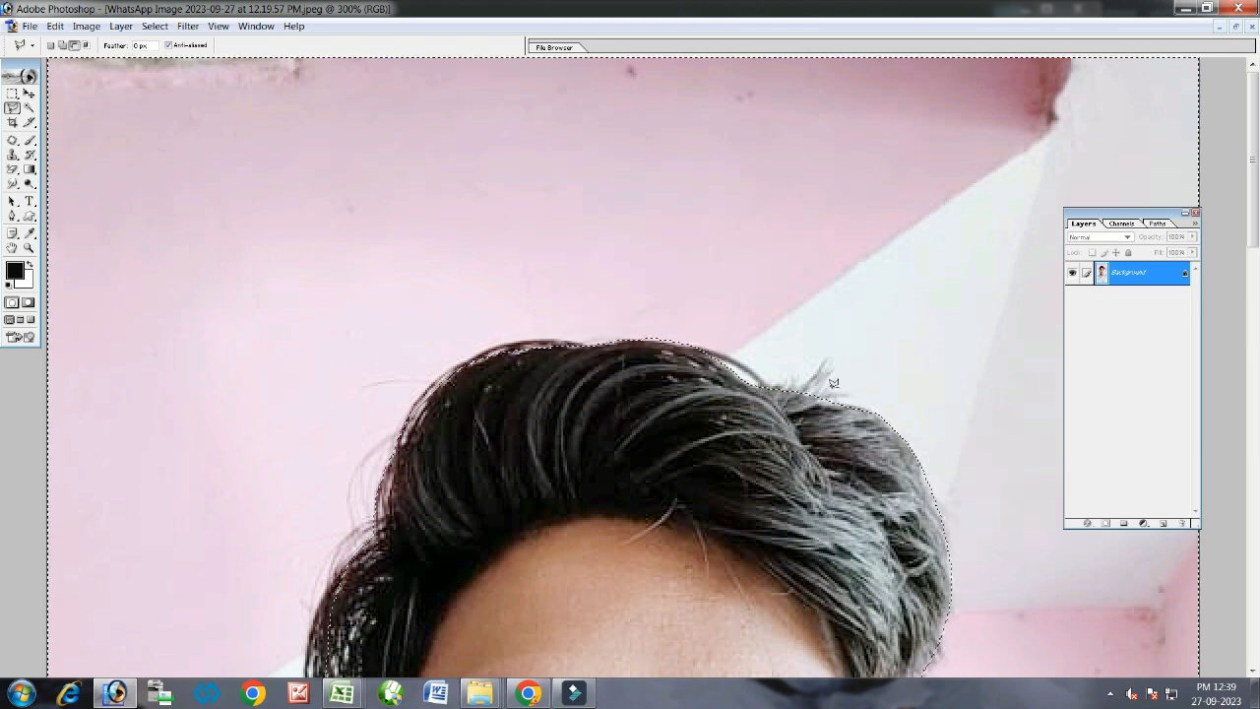
Add a Solid Color fill layer over the selected background in light blue 7CCAE1.
click(1141, 527)
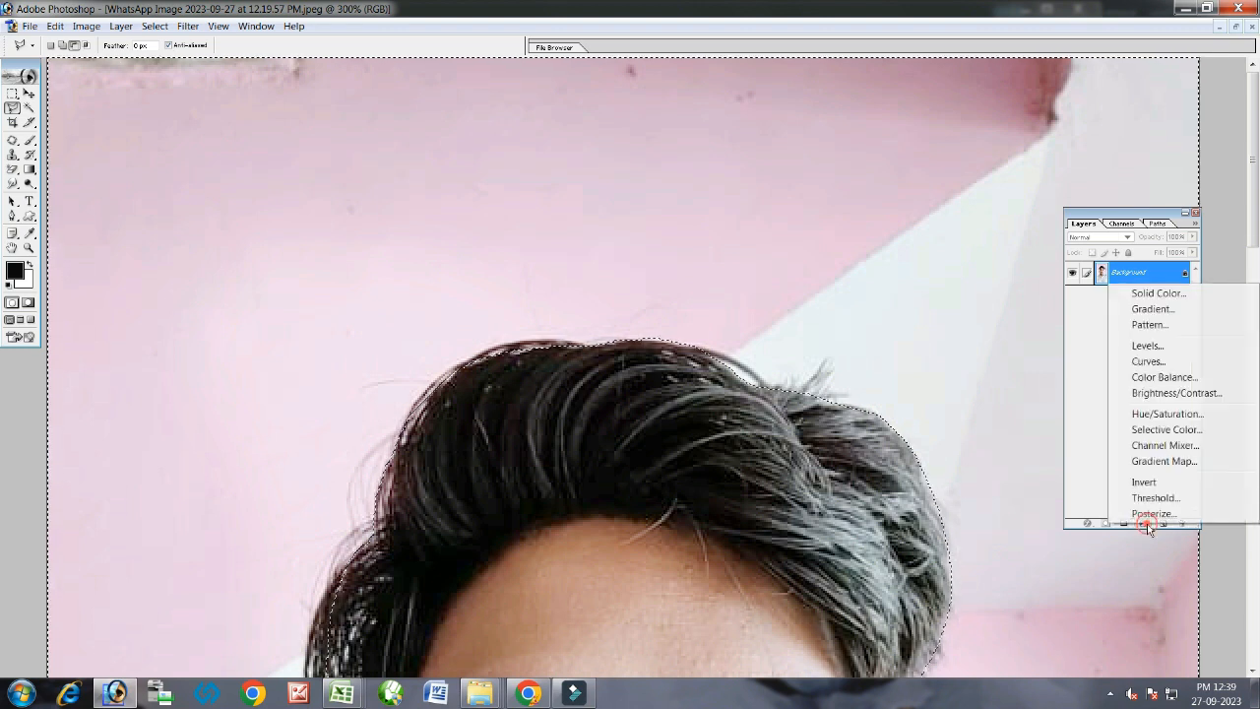
click(1160, 293)
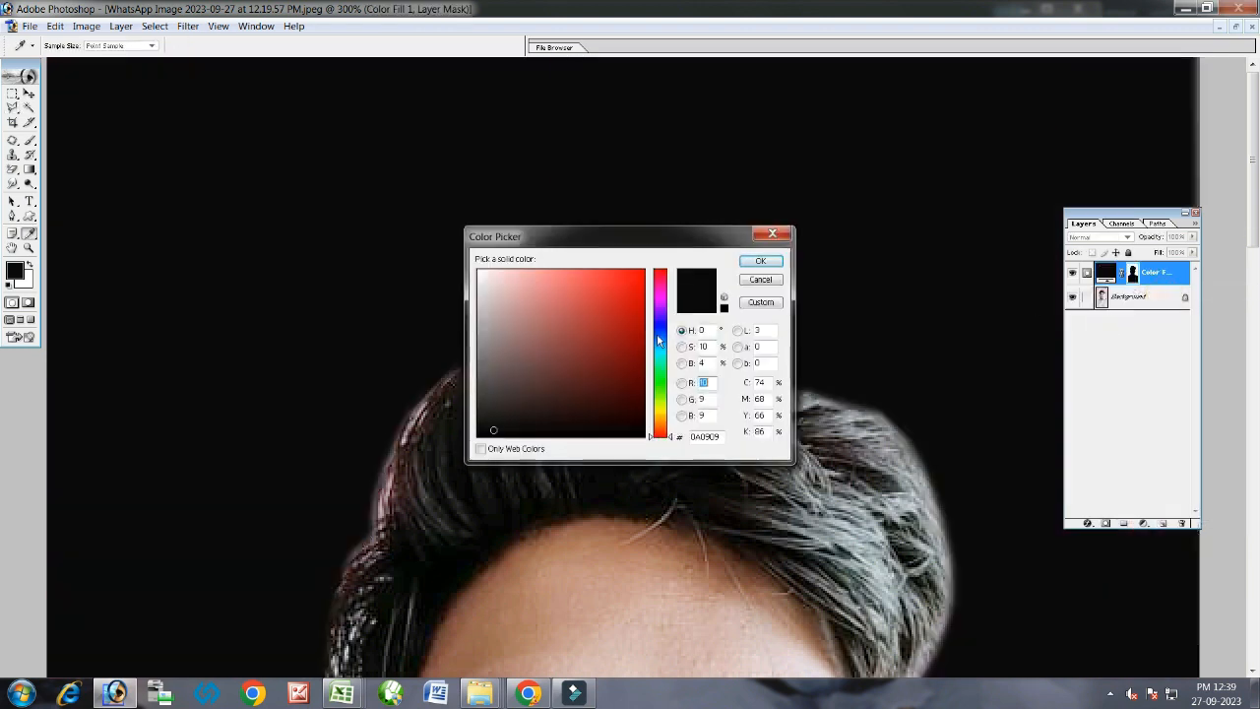
click(658, 346)
click(627, 327)
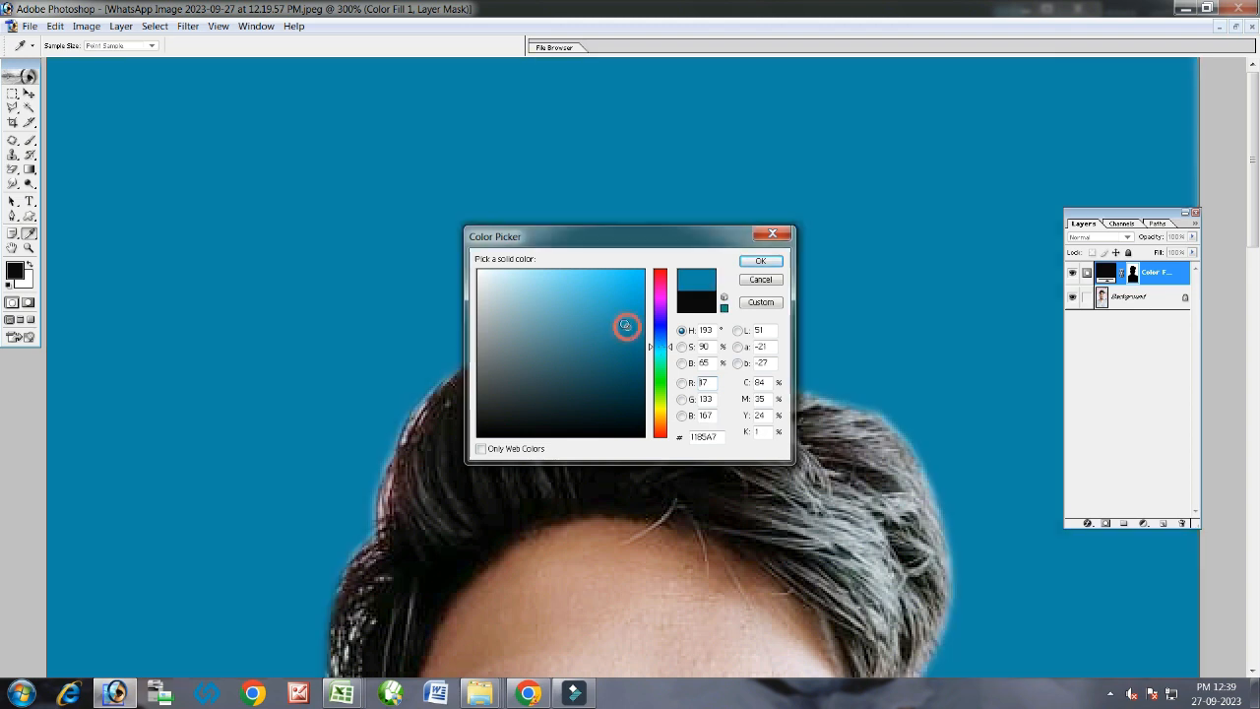
click(626, 311)
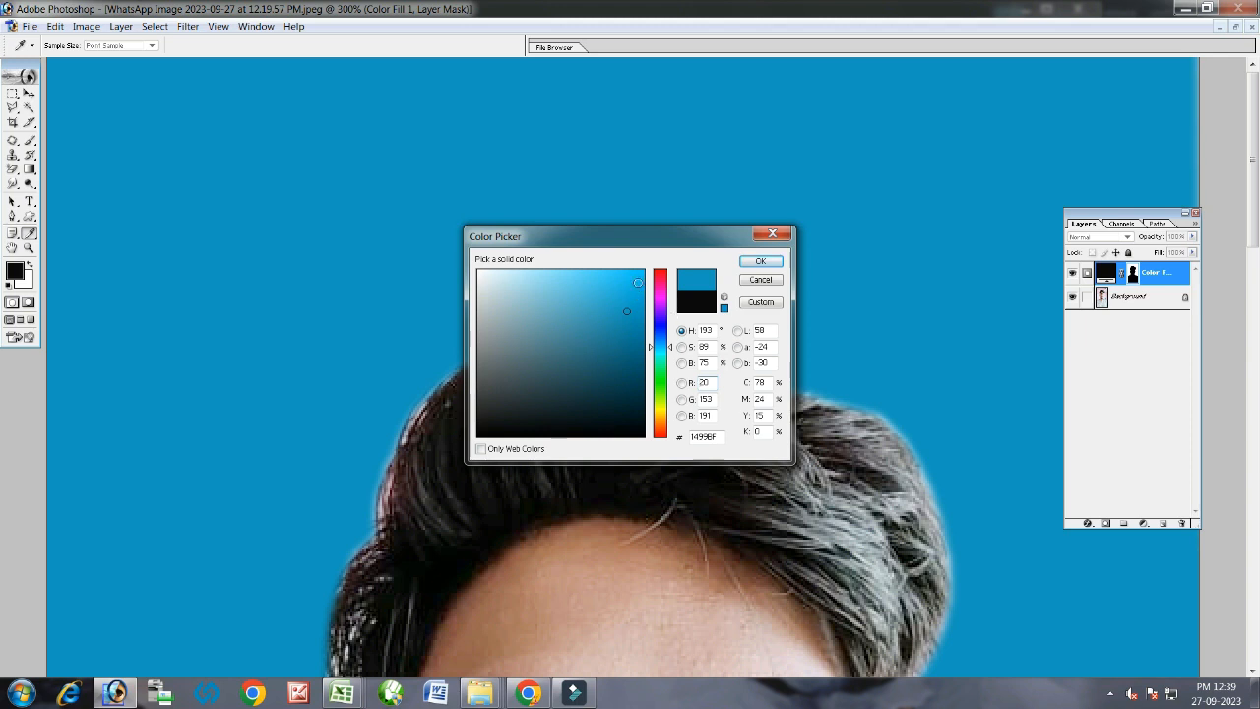
click(637, 283)
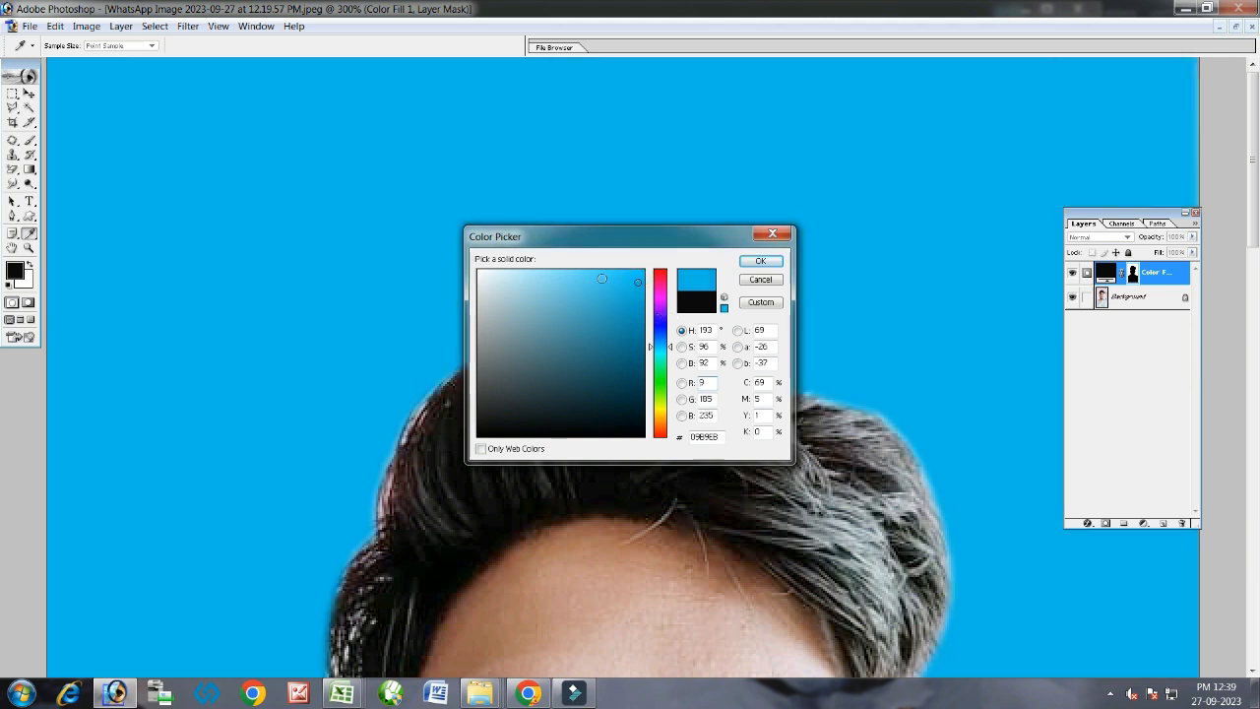
click(558, 279)
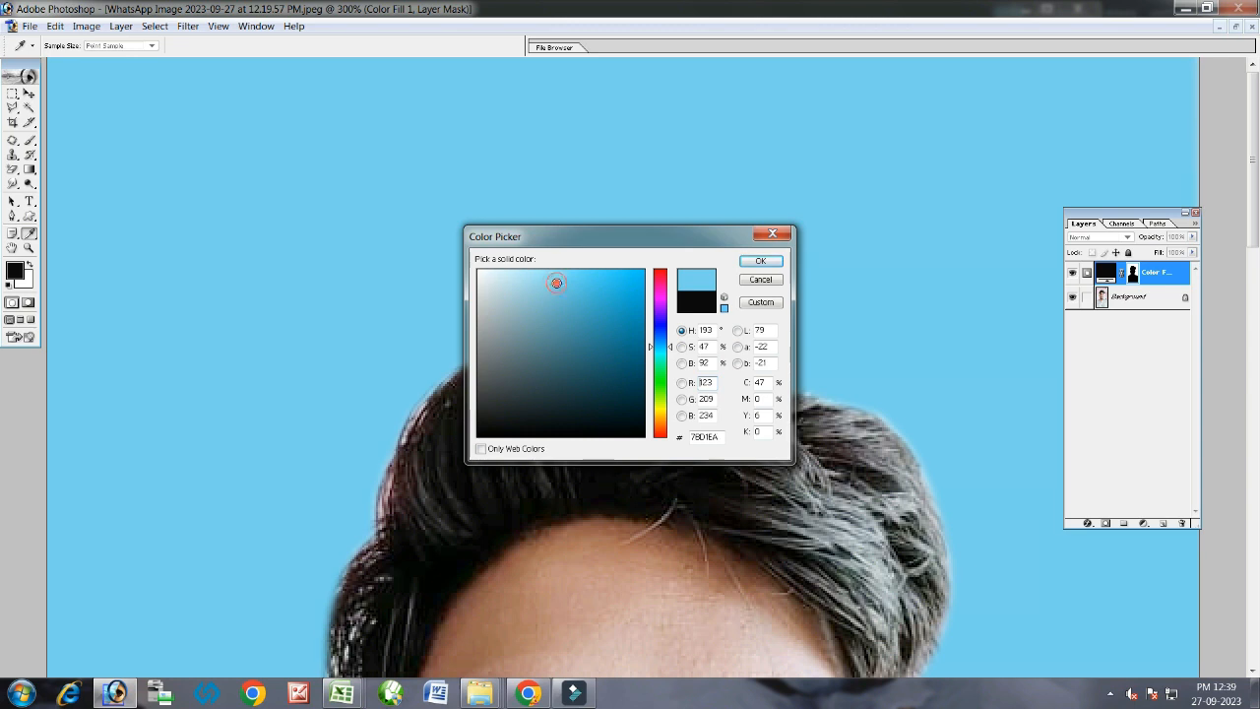
click(556, 290)
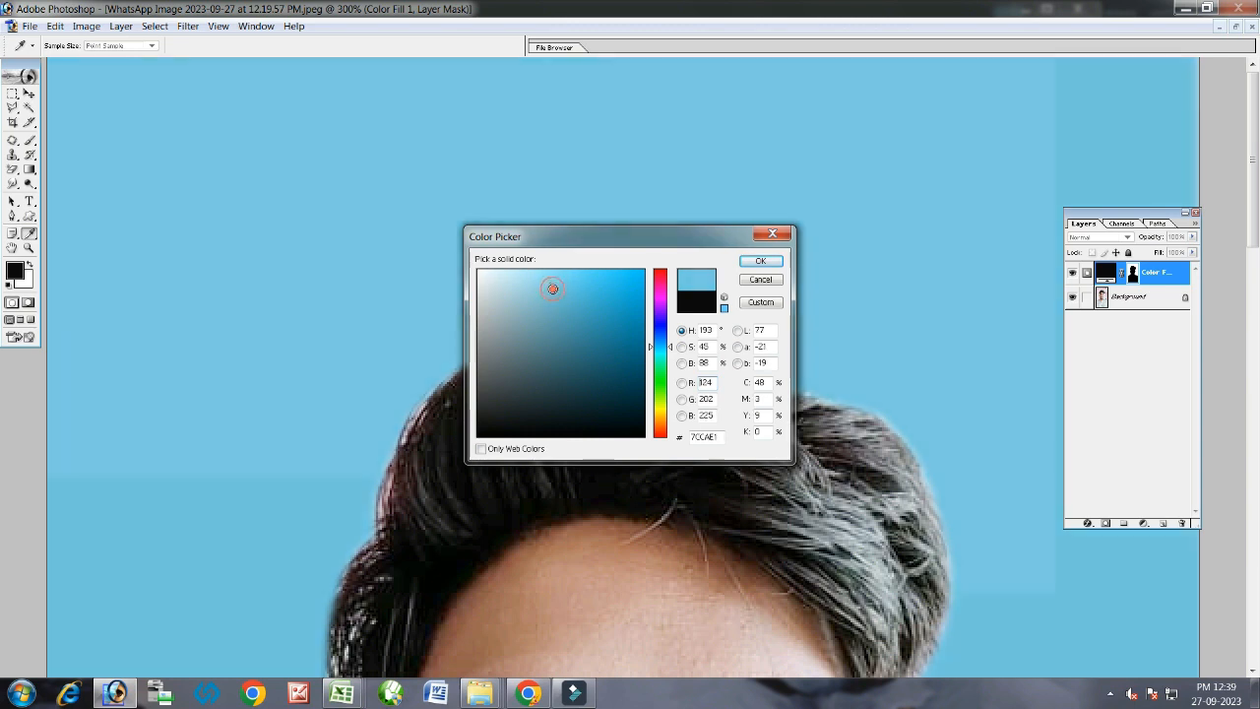
click(759, 260)
Switch to the Clone Stamp tool and set its brush diameter to 27 px.
scroll(944, 335, down, 10)
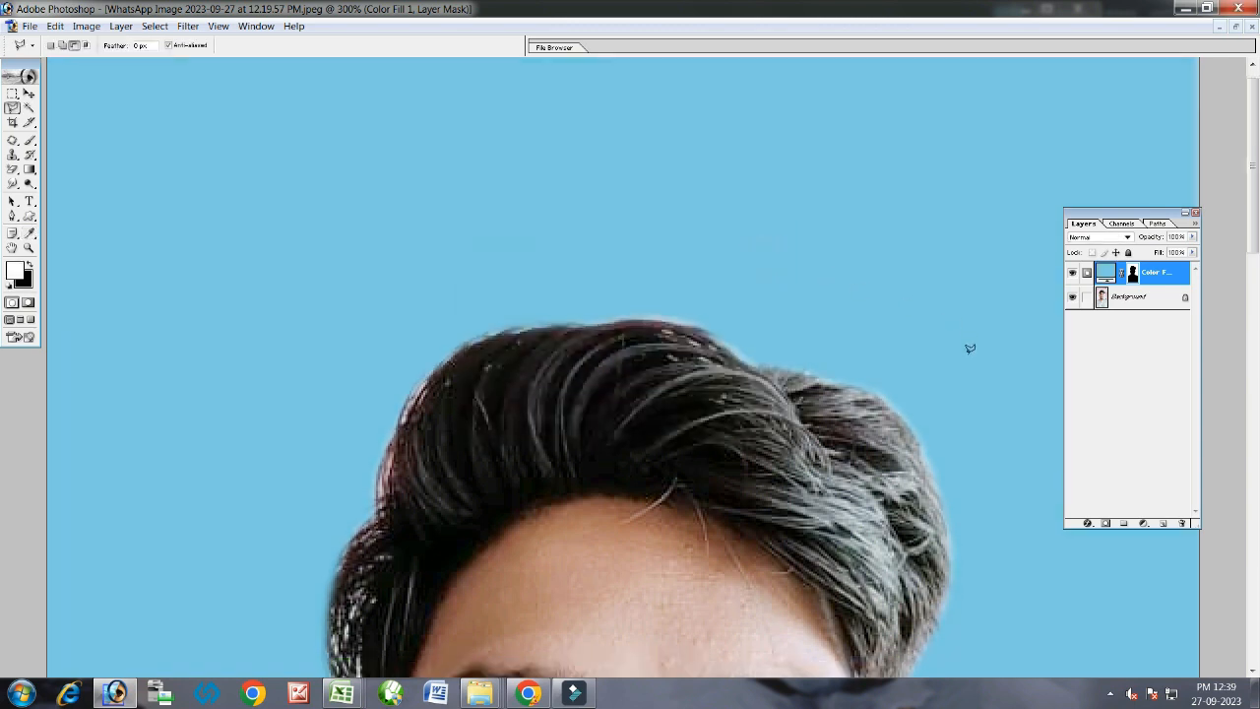
scroll(930, 618, down, 5)
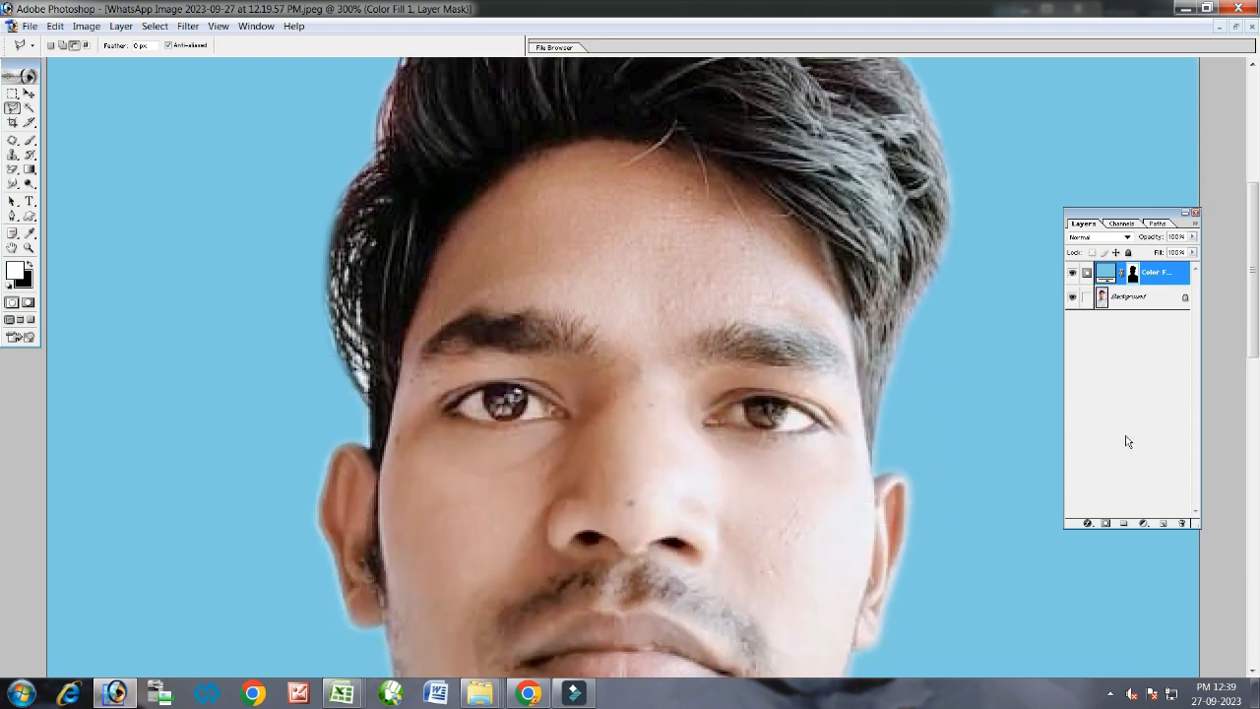
key(ctrl+alt+0)
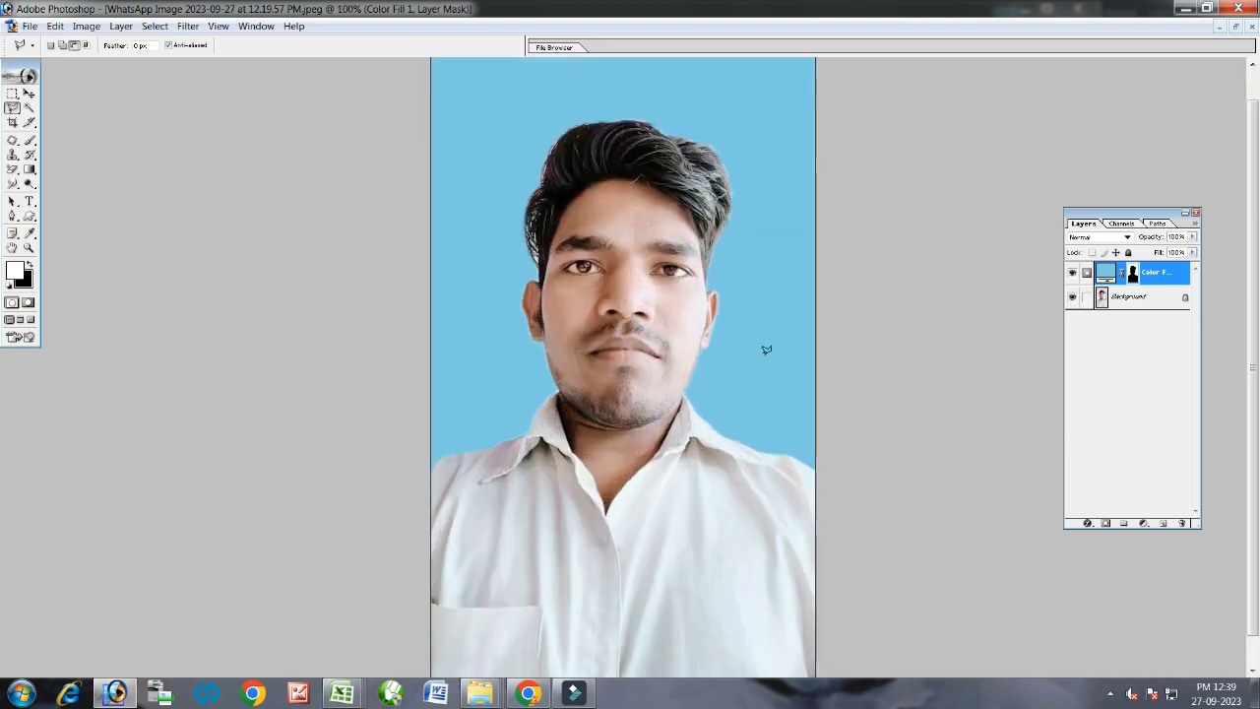
key(ctrl+plus)
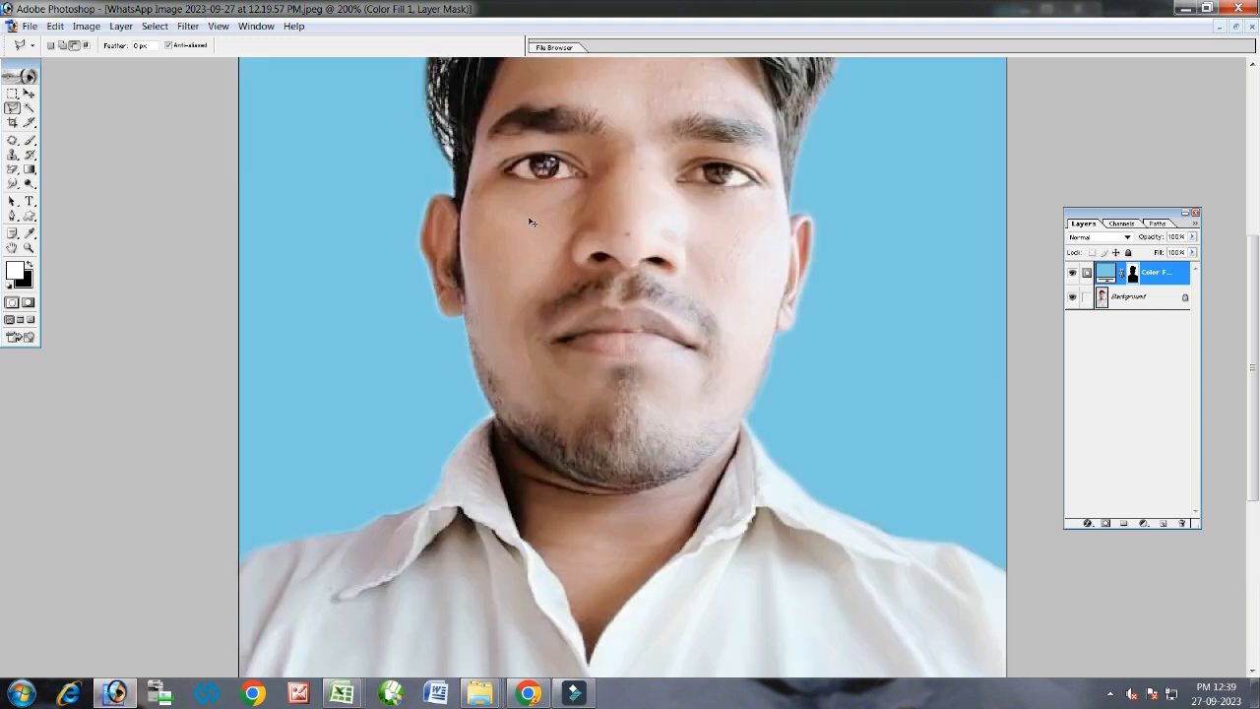
key(ctrl+plus)
scroll(424, 448, up, 10)
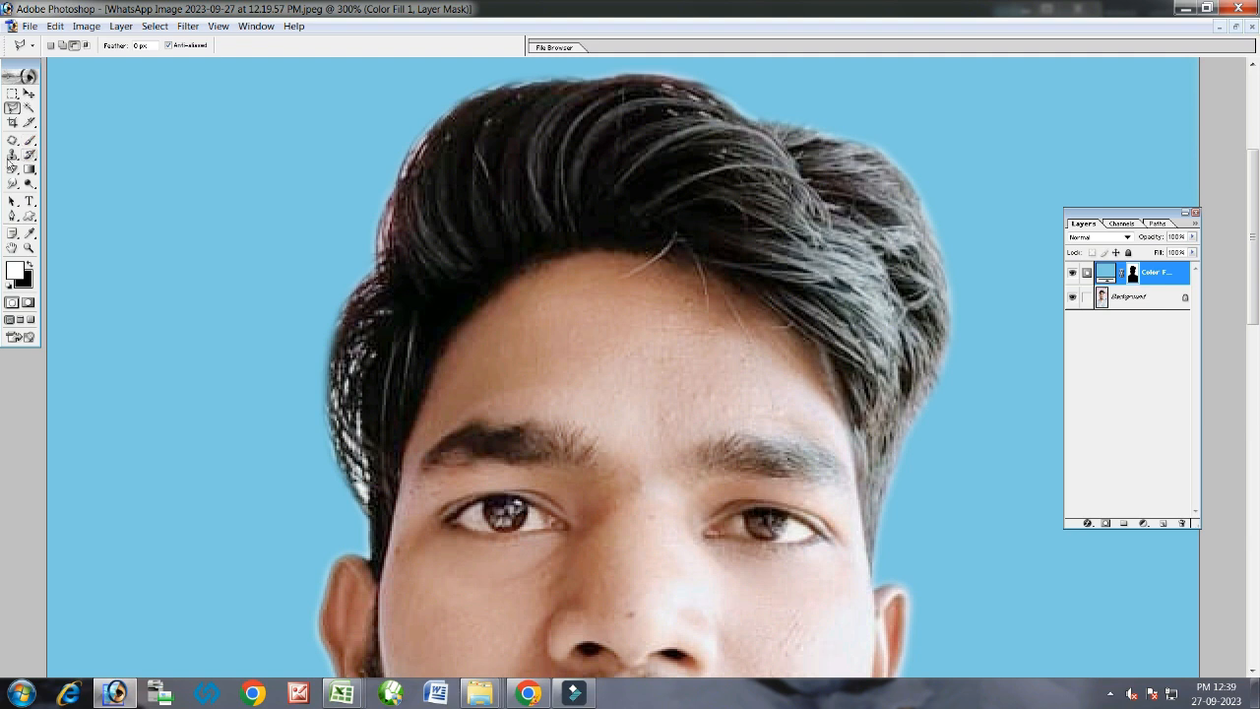
click(12, 154)
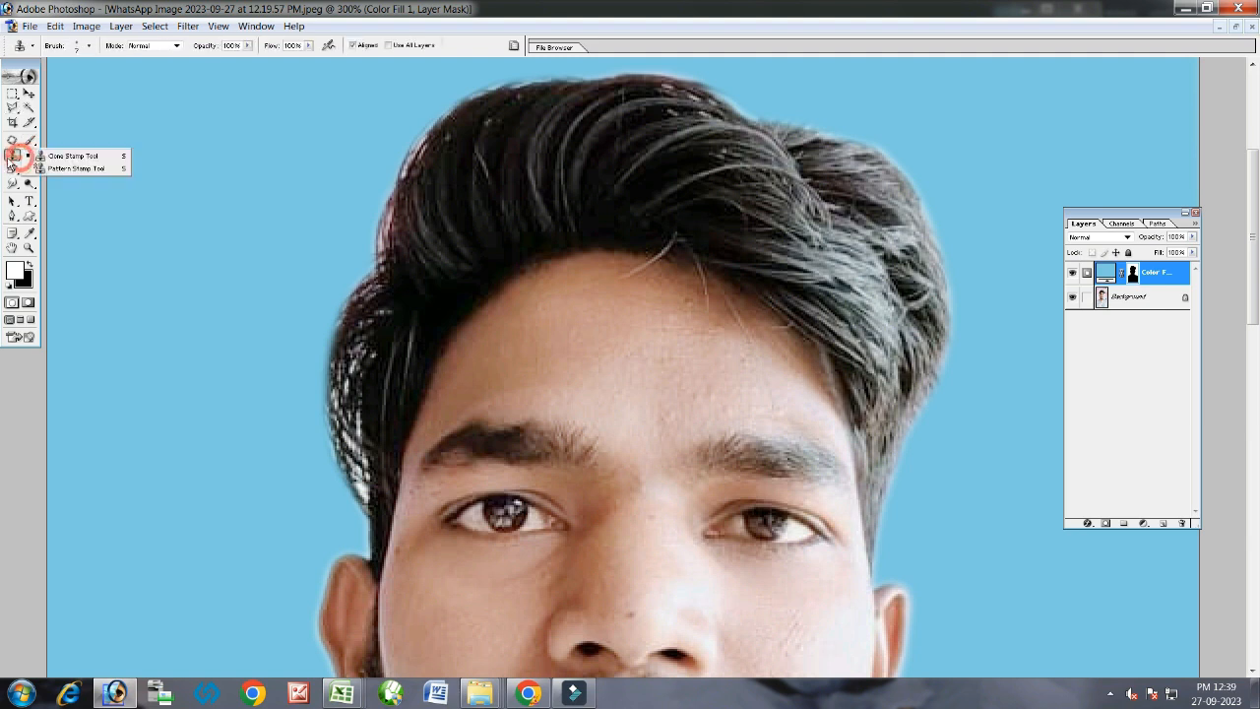
click(82, 157)
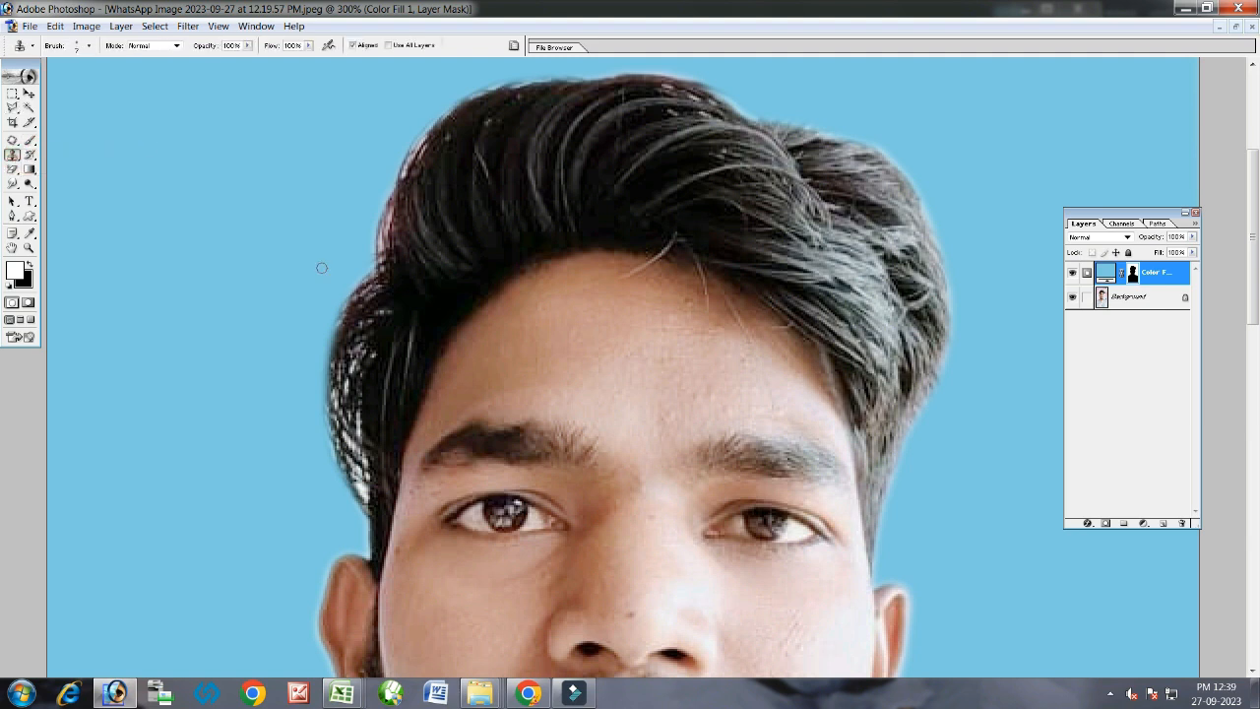
right_click(394, 306)
click(420, 329)
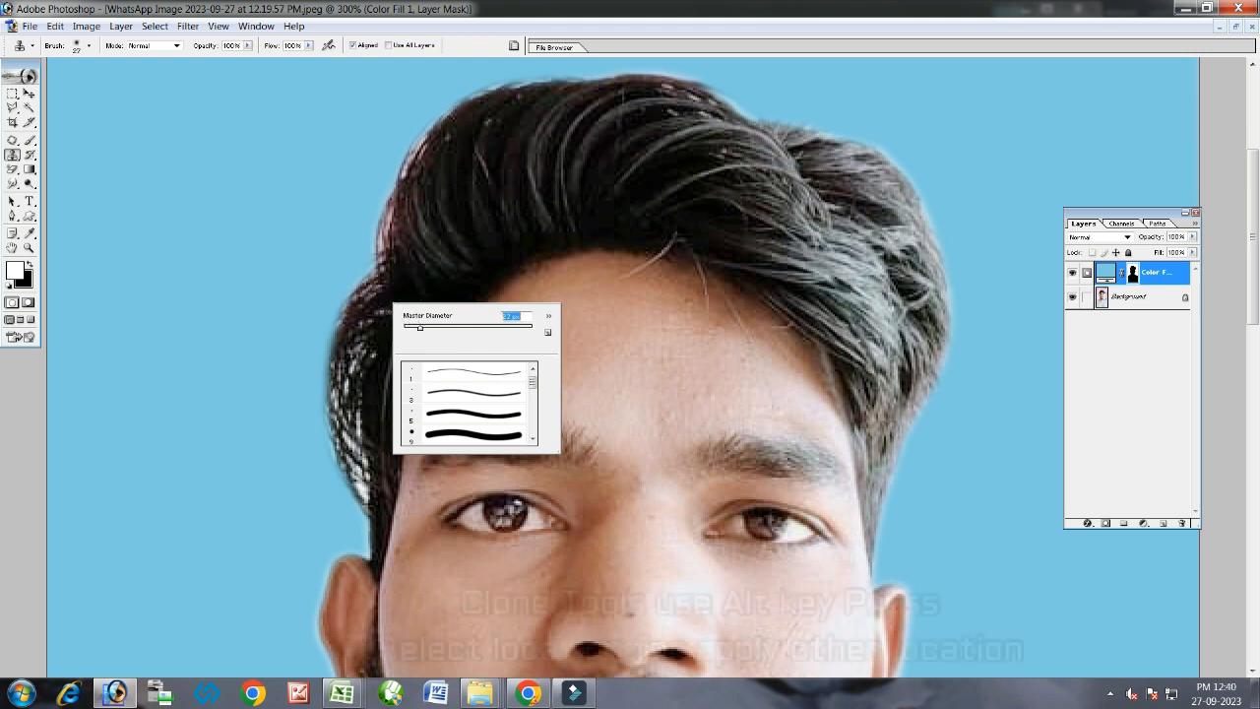
key(Return)
On the Background layer, clone dark hair over the light gaps and edges along the sides and top of the hair.
click(1131, 296)
drag(355, 356, 361, 490)
scroll(439, 250, up, 1)
drag(385, 313, 400, 258)
mouse_move(470, 123)
mouse_down()
mouse_move(715, 129)
mouse_move(785, 172)
mouse_move(878, 202)
mouse_move(910, 233)
mouse_move(875, 201)
mouse_move(896, 292)
mouse_move(880, 250)
mouse_up()
mouse_move(782, 236)
mouse_down()
mouse_move(870, 325)
mouse_move(920, 325)
mouse_move(876, 379)
mouse_up()
scroll(682, 463, down, 5)
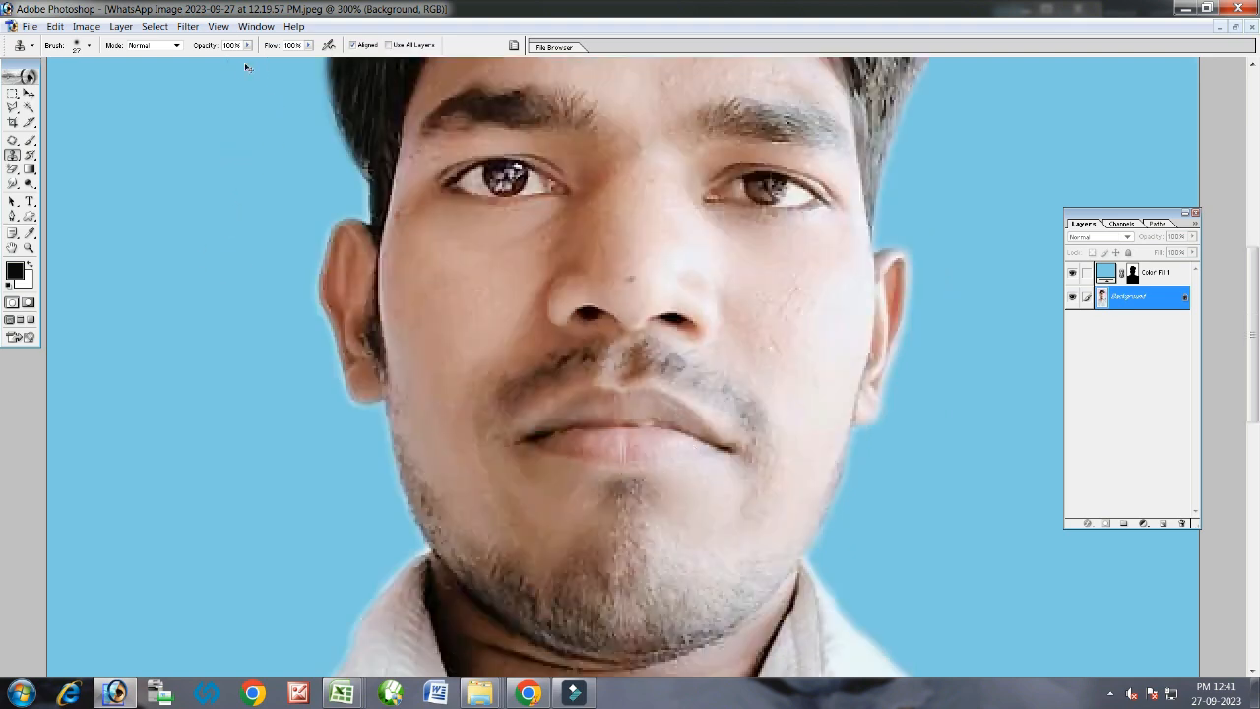
Set the Crop tool to a width of 1.2 in and a height of 1.5 in at 300 pixels/inch.
key(ctrl+minus)
key(ctrl+minus)
key(ctrl+minus)
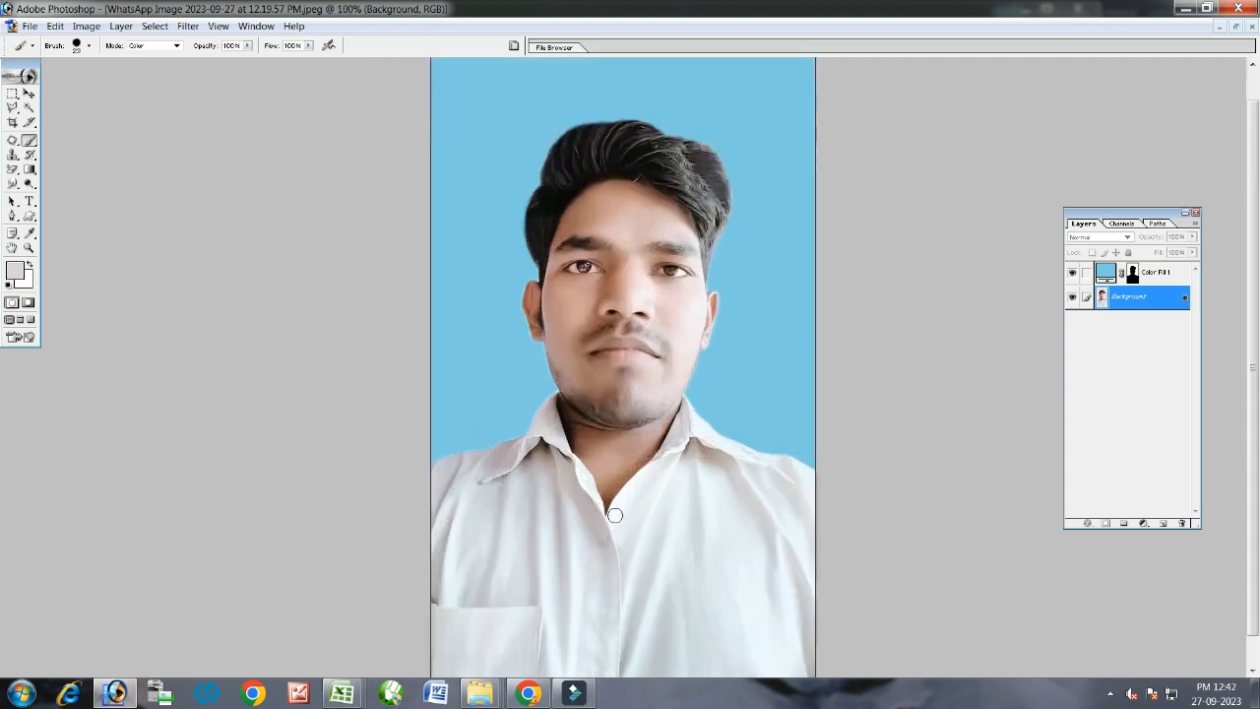
key(c)
key(Tab)
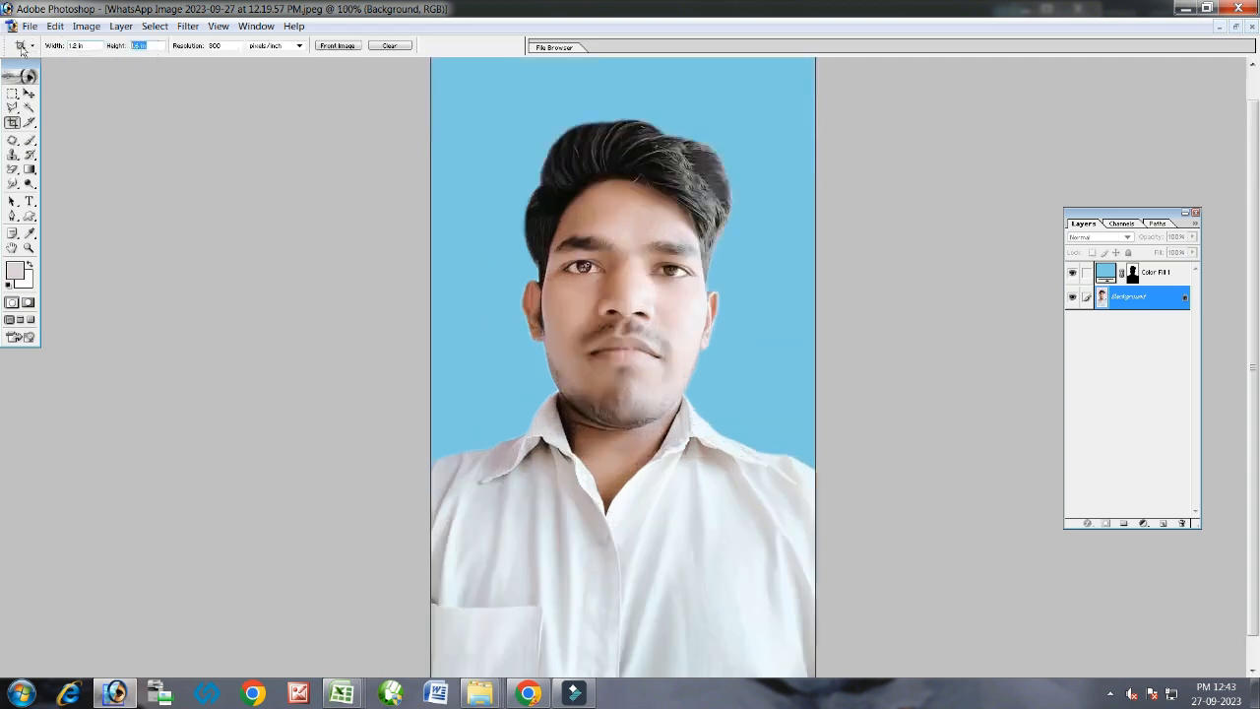
text(1)
Crop the photo to the head and upper chest, with the crop frame centred on the person.
drag(438, 86, 814, 556)
drag(707, 457, 700, 465)
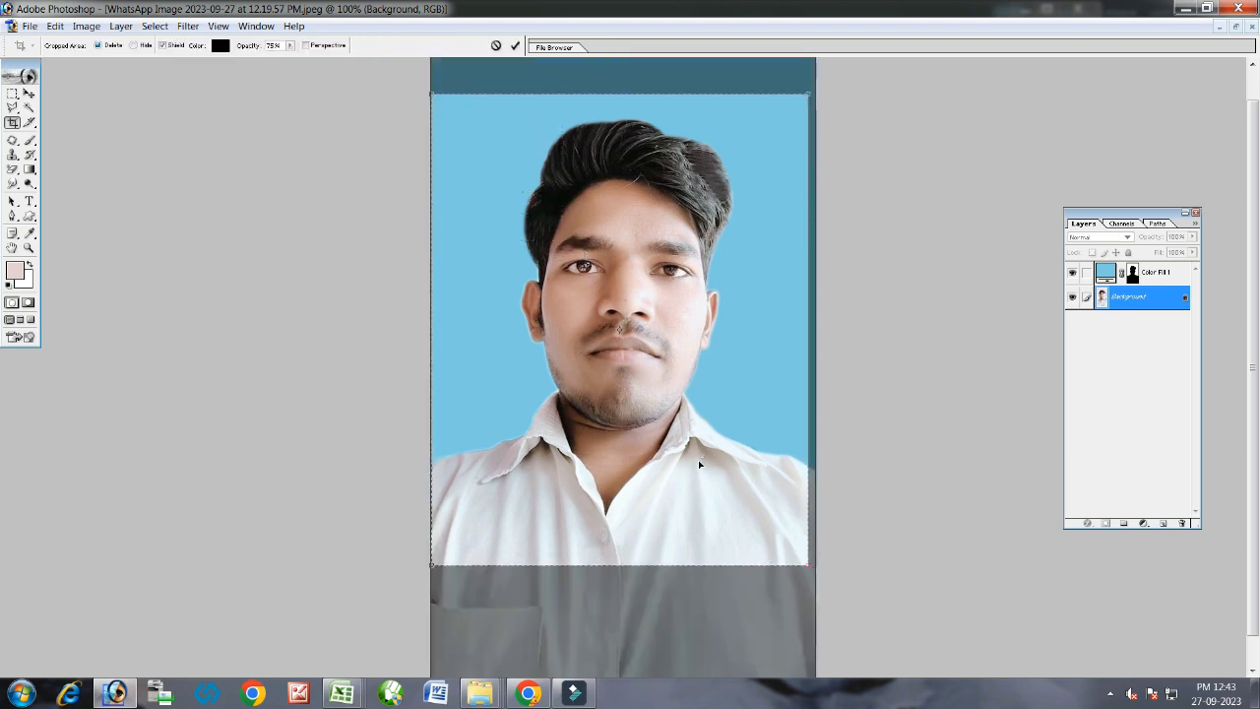
key(shift+Right)
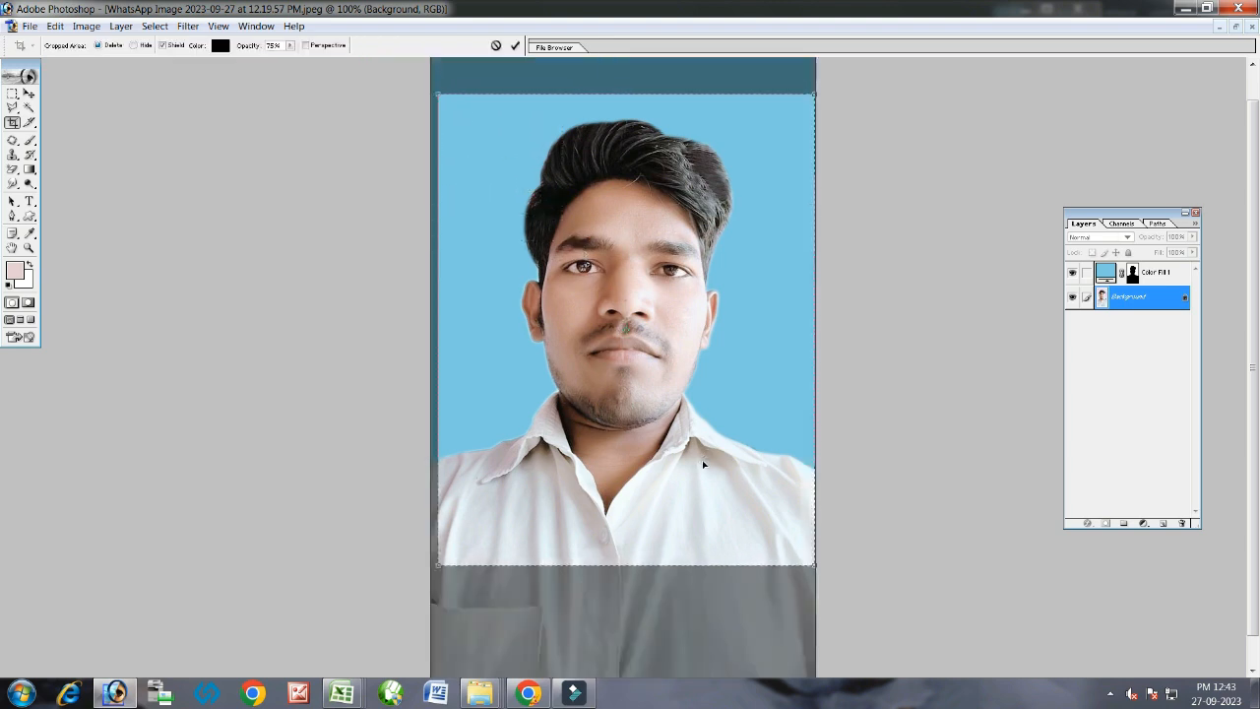
key(Left)
key(Left)
key(Left)
key(Left)
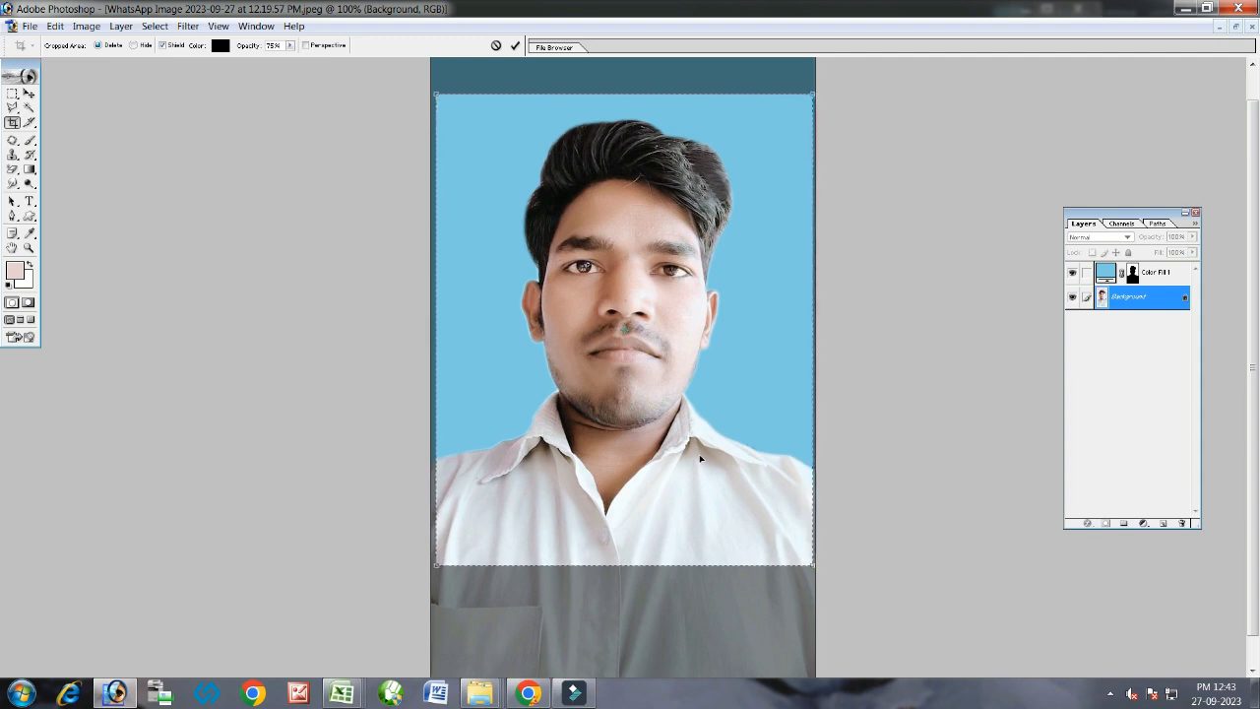
key(Left)
key(Left)
key(Down)
key(Down)
key(Down)
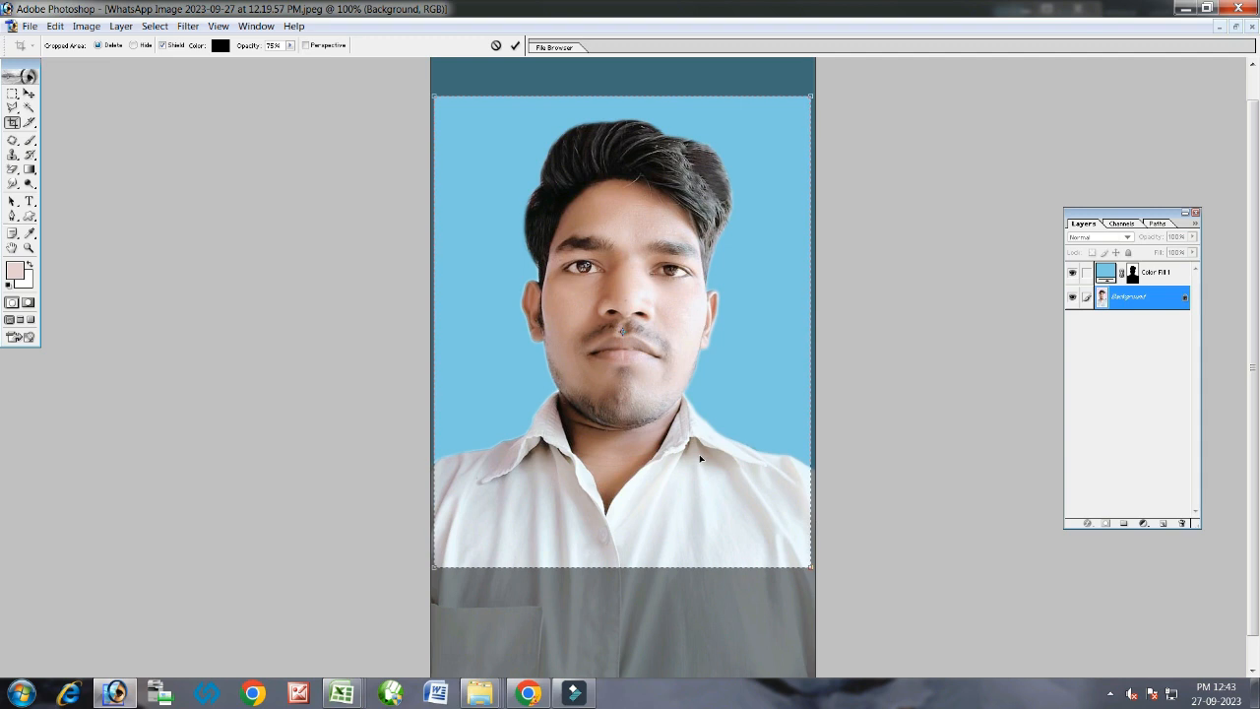
key(Return)
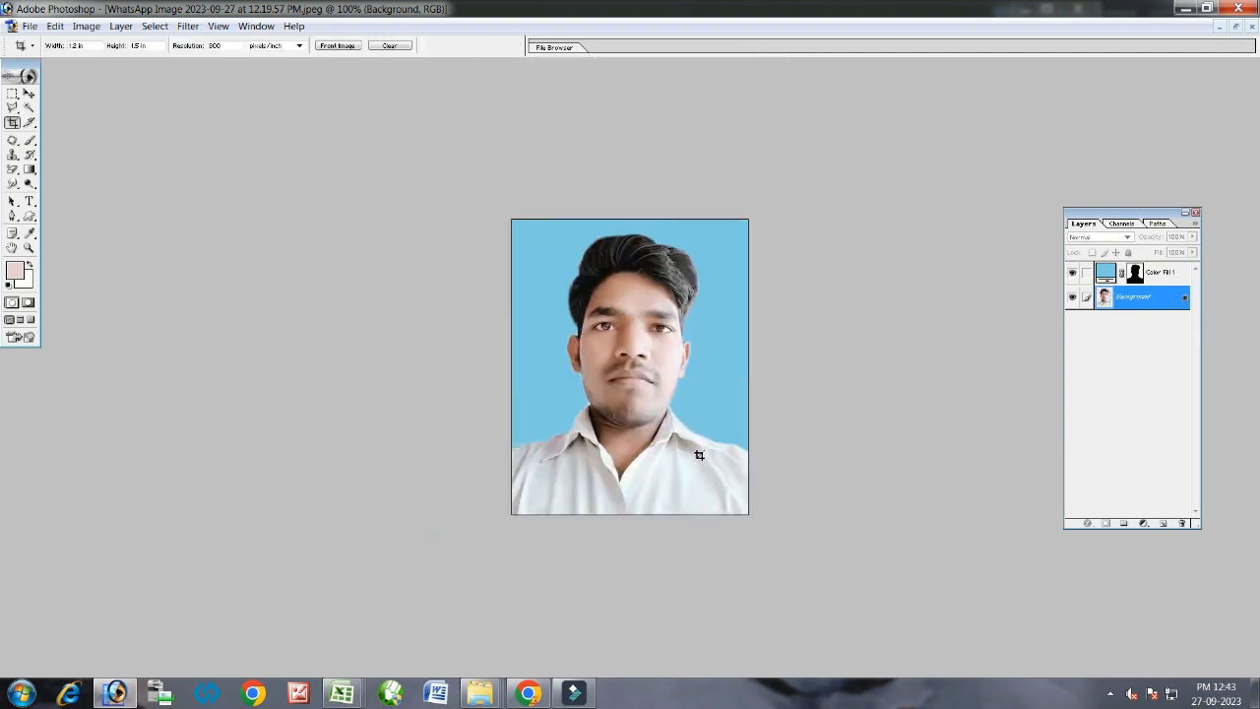
Stroke the whole canvas with a 3 px black border, located inside, on a new layer placed above the fill layer.
scroll(701, 452, up, 3)
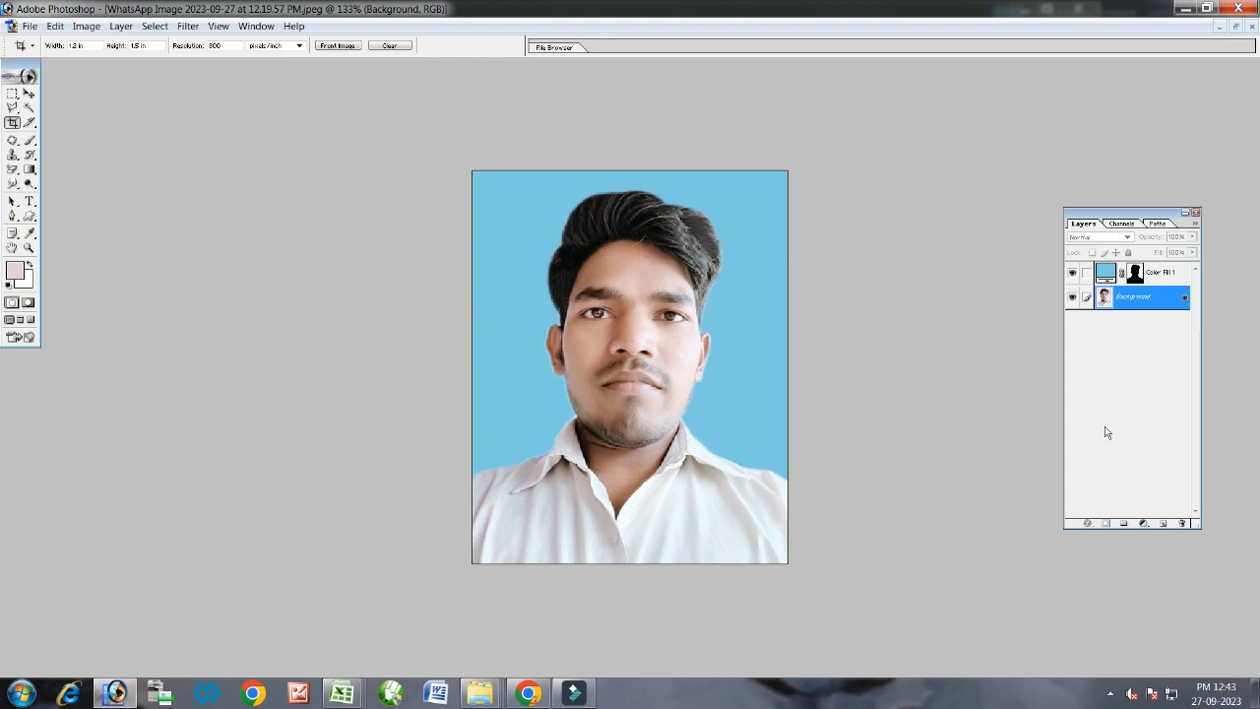
click(1164, 525)
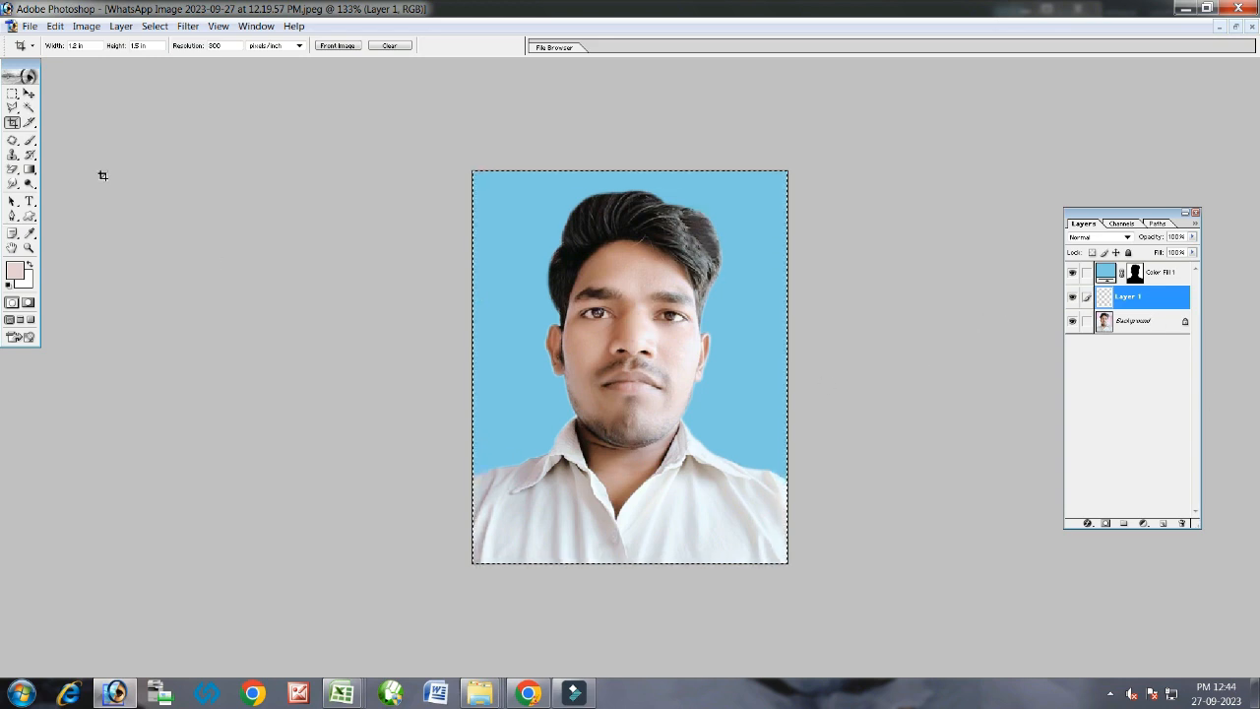
click(73, 30)
mouse_move(57, 33)
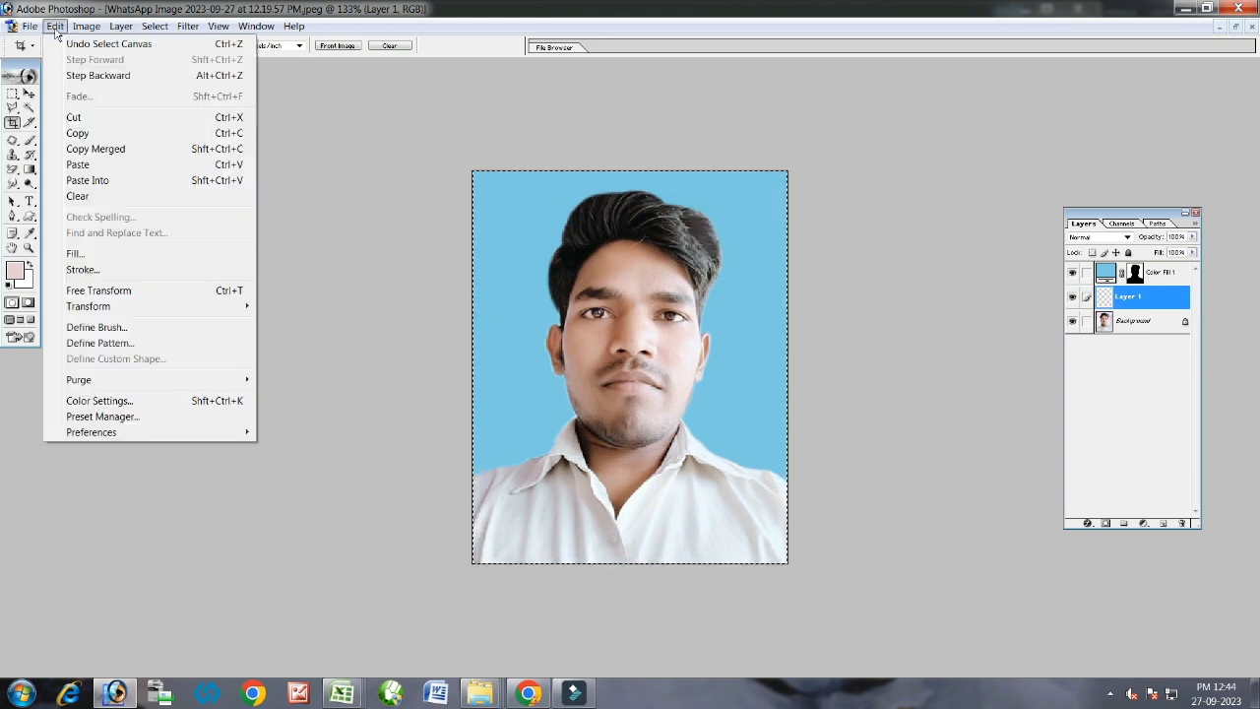
click(83, 269)
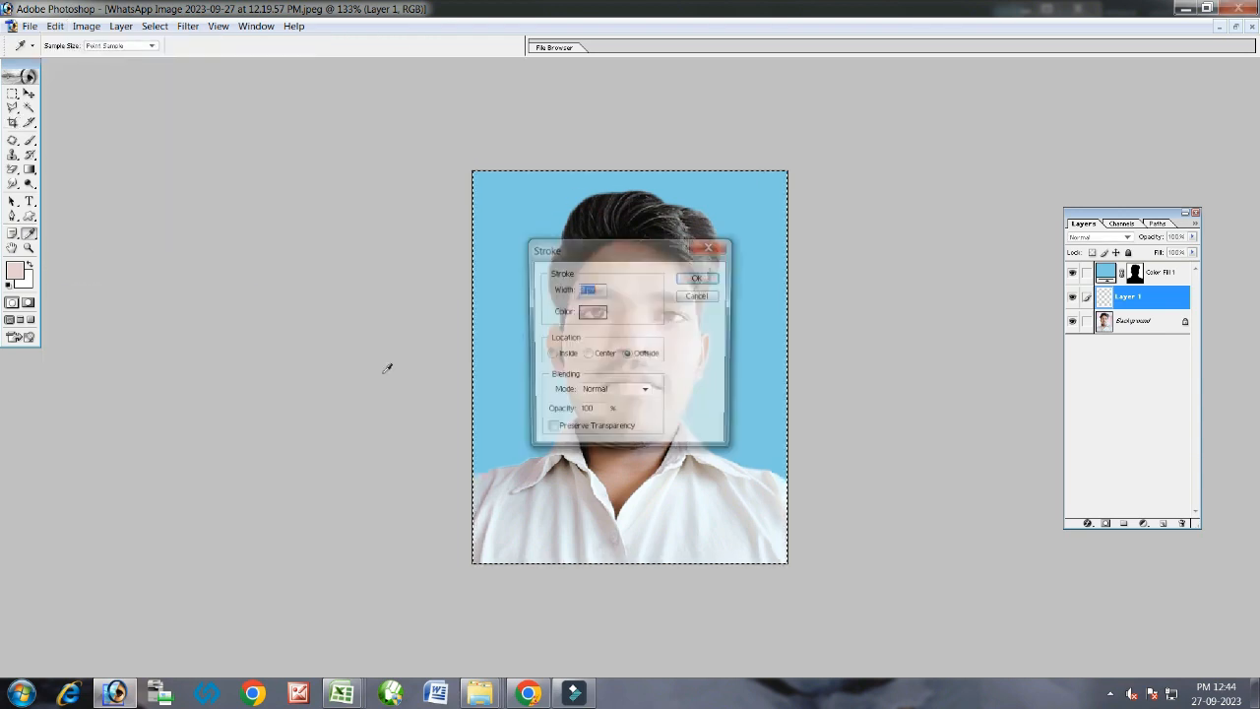
click(590, 312)
click(760, 261)
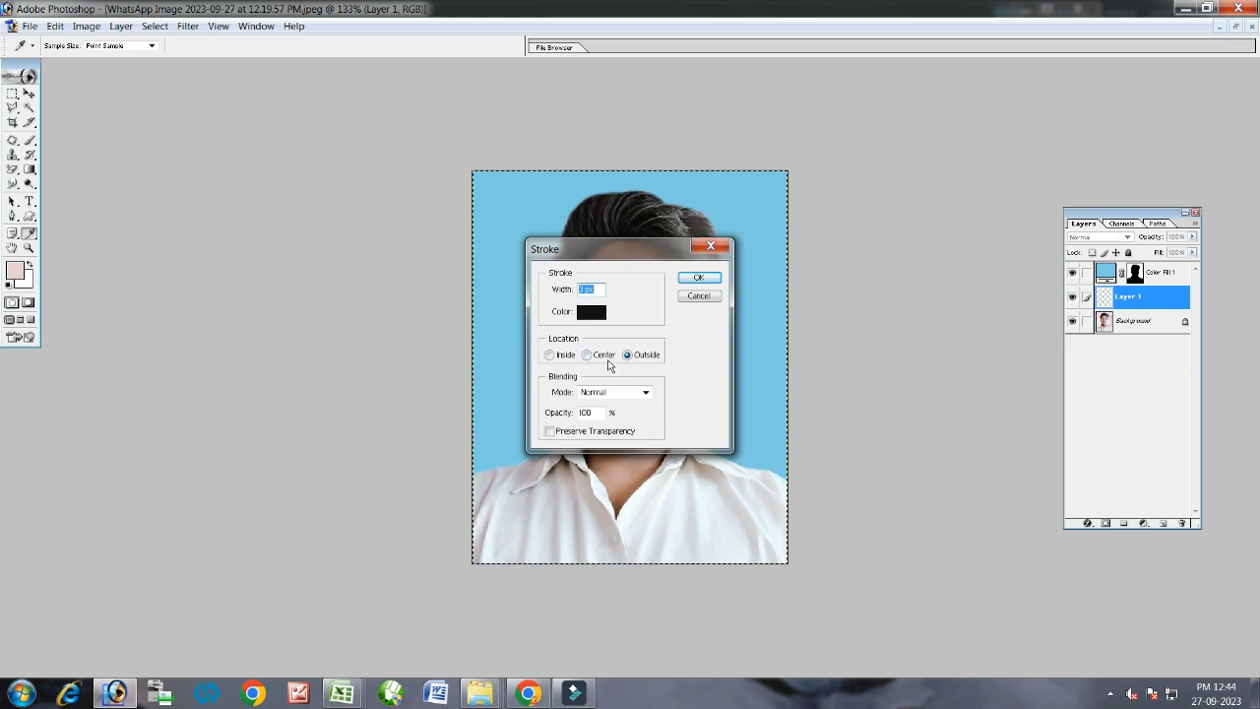
click(548, 354)
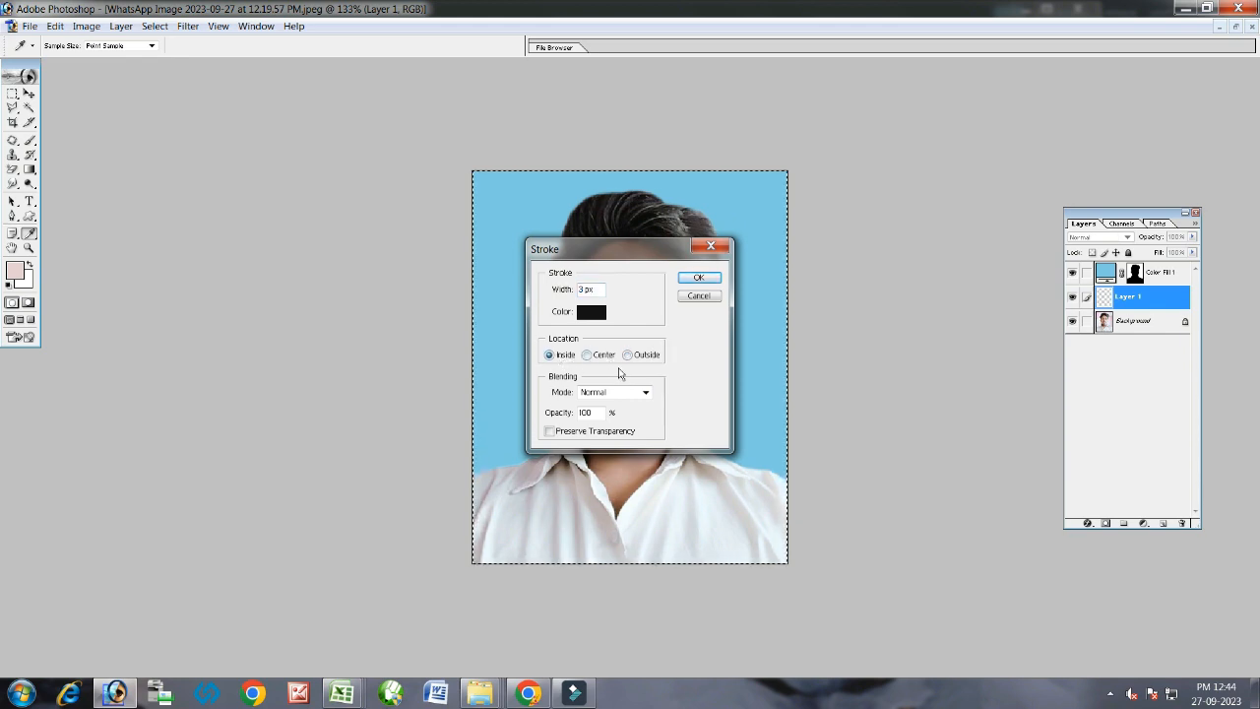
click(698, 276)
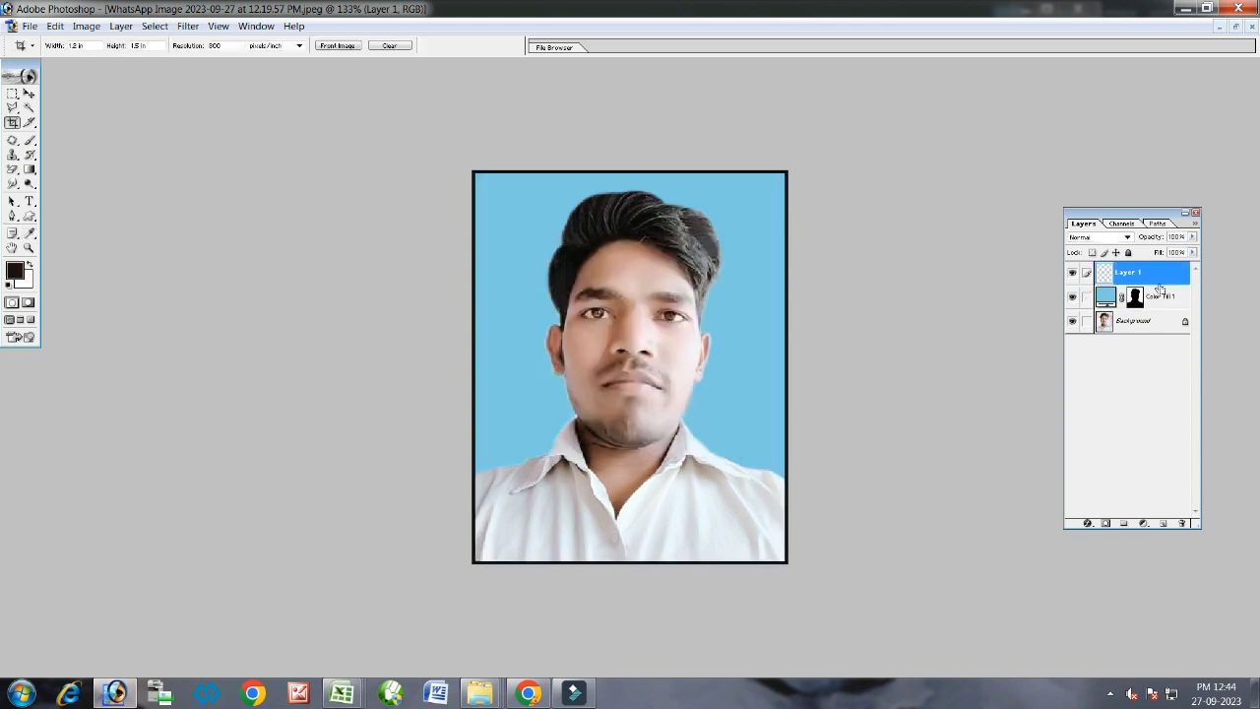
Merge all visible layers and scale the bordered photo to 97.8% about its centre, leaving a white margin around the black border.
key(ctrl+shift+e)
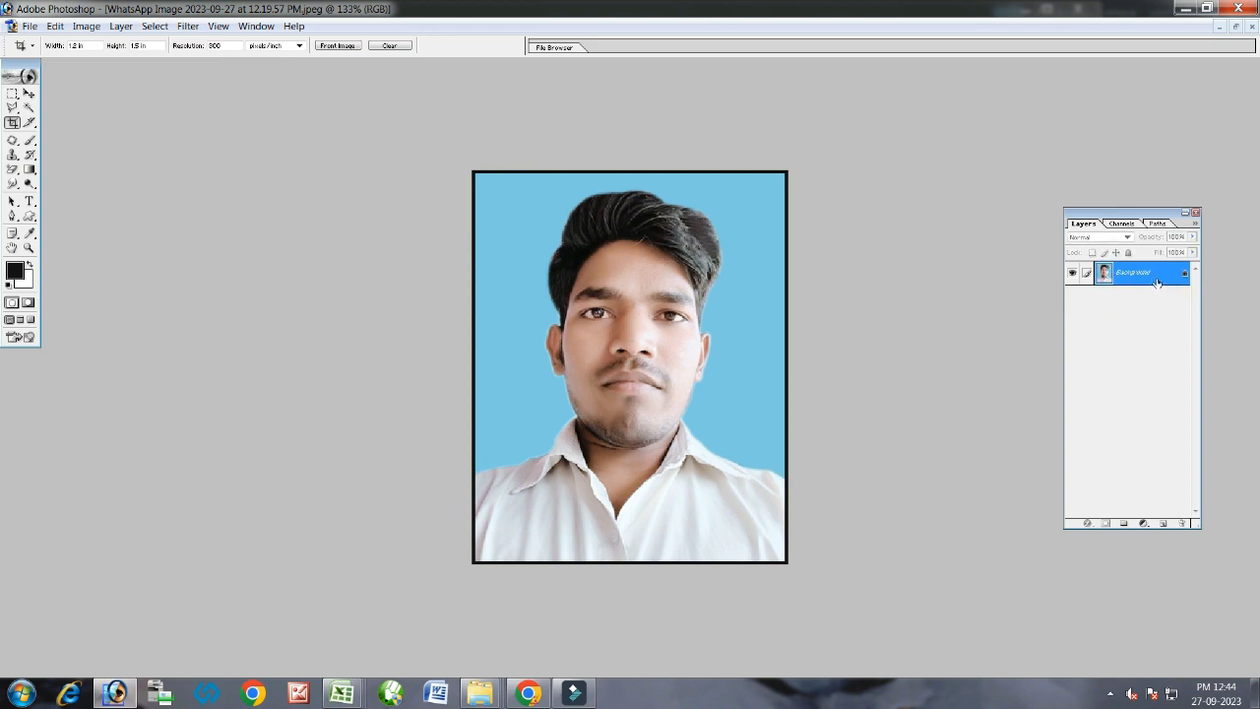
key(ctrl+a)
key(ctrl+t)
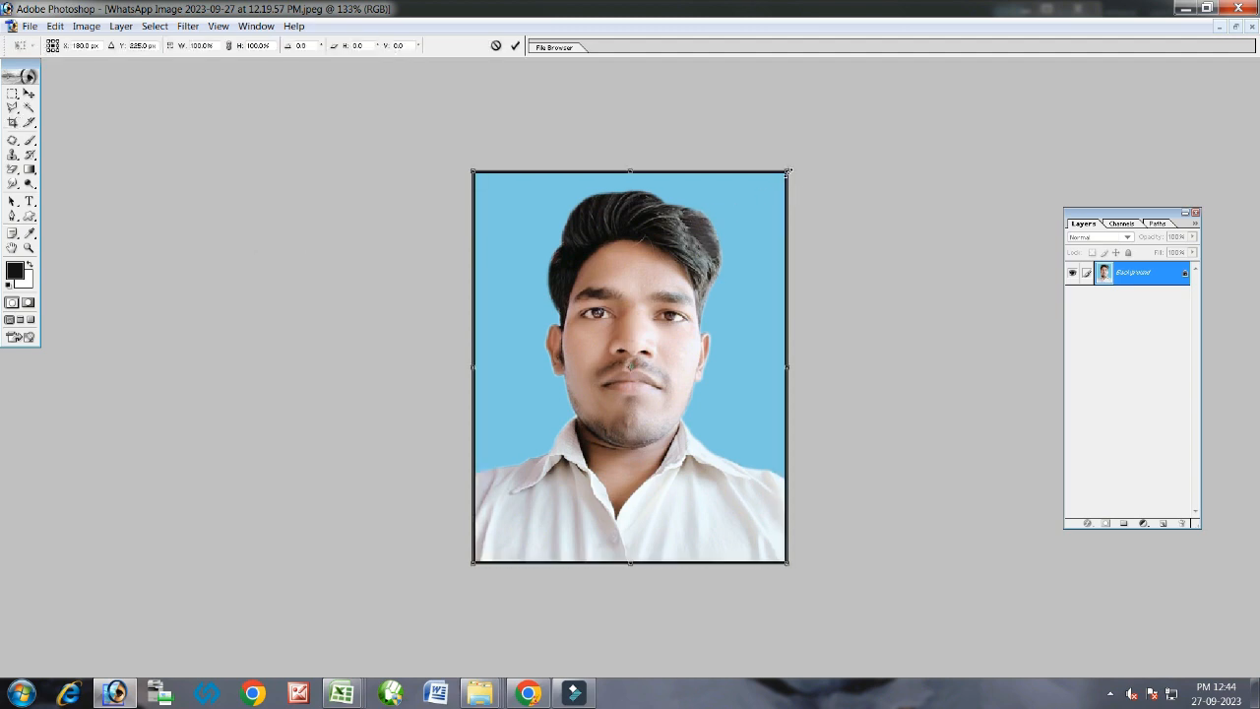
drag(787, 172, 783, 175)
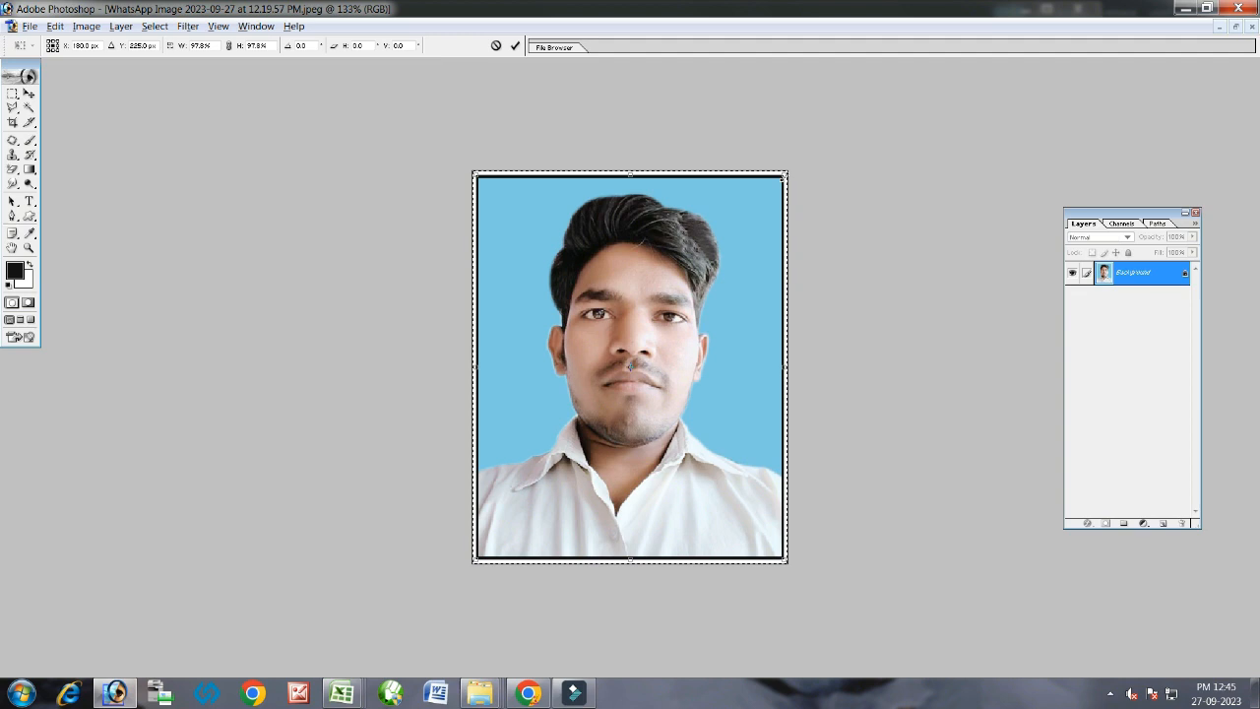
key(Return)
key(c)
key(ctrl+d)
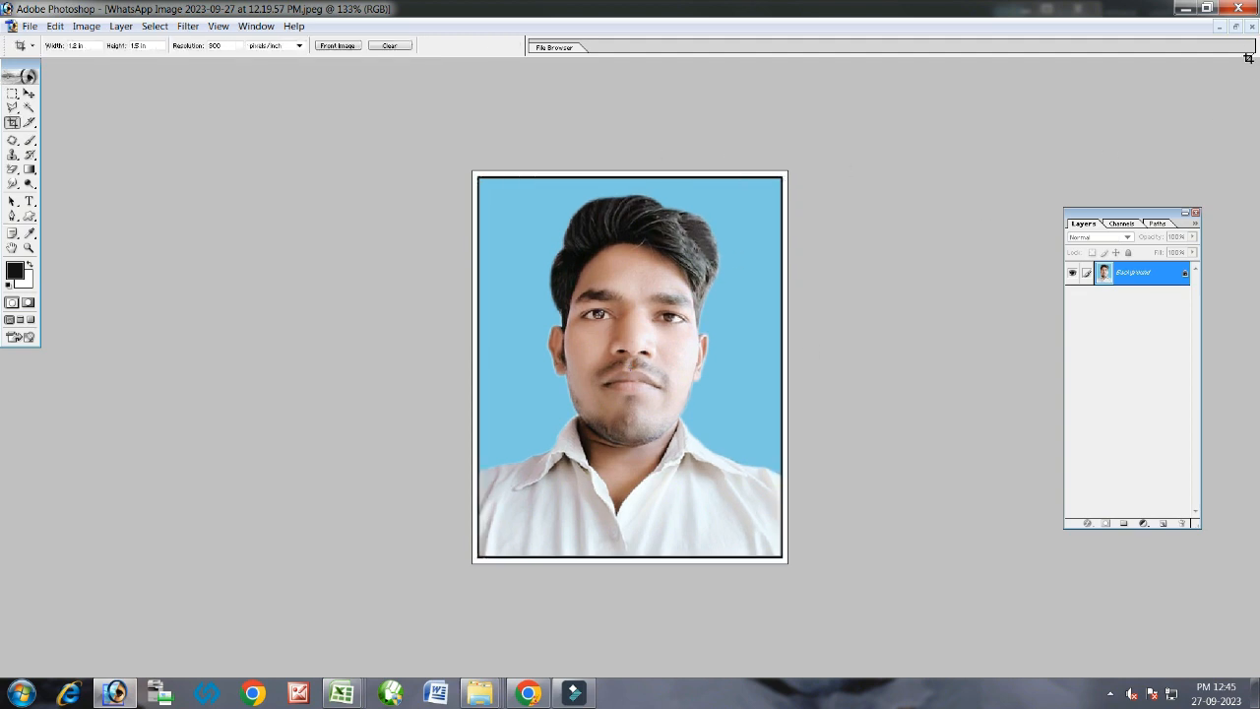
Create a new document from the 8 x 10 inch preset at 300 pixels/inch, in RGB Color with white contents.
click(1235, 26)
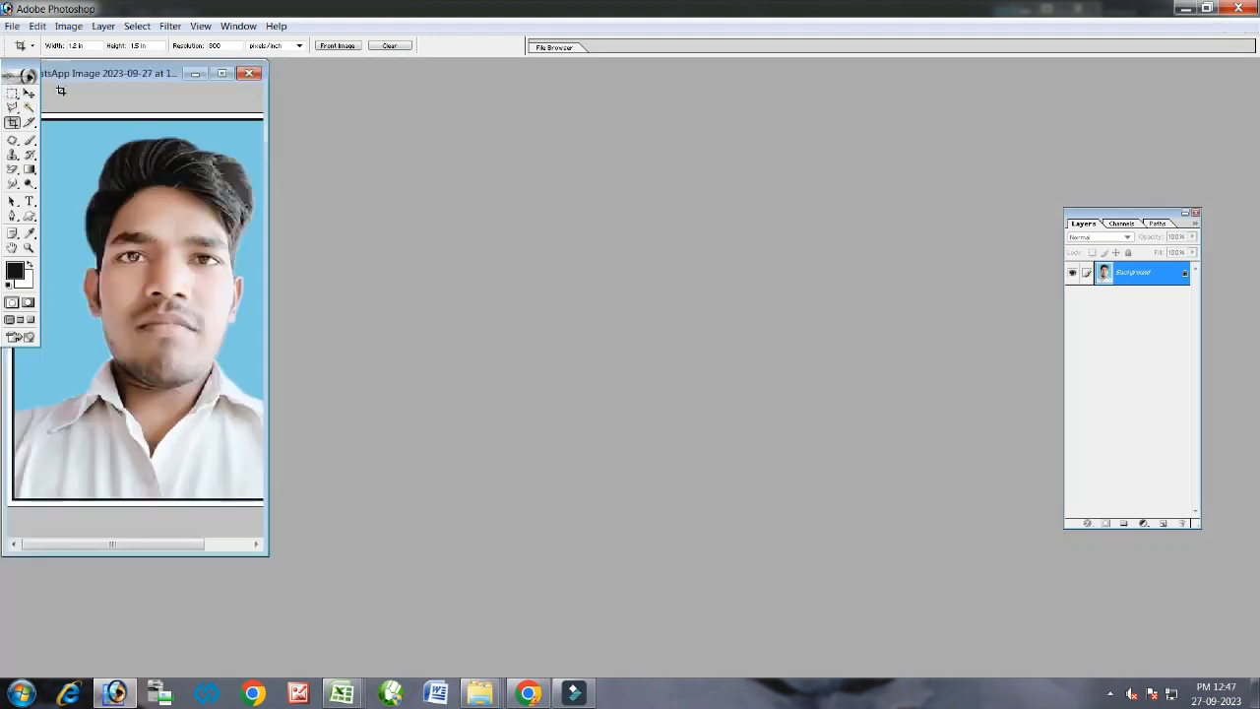
click(12, 27)
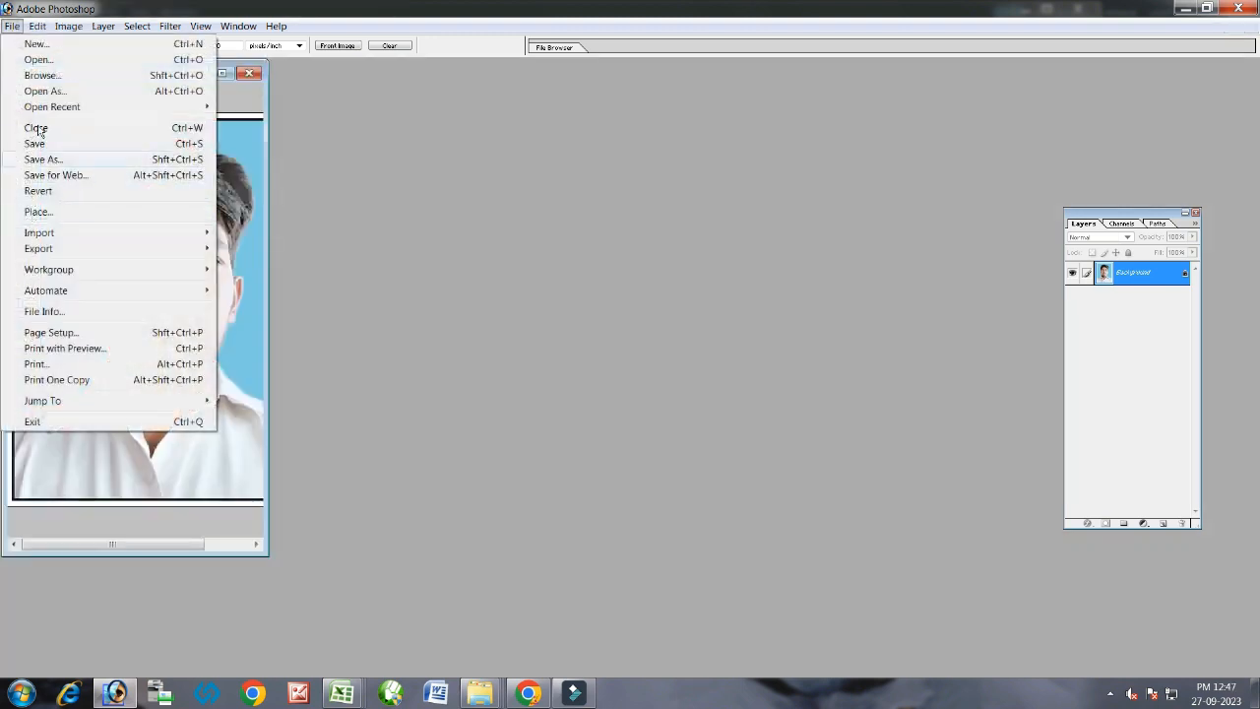
click(37, 45)
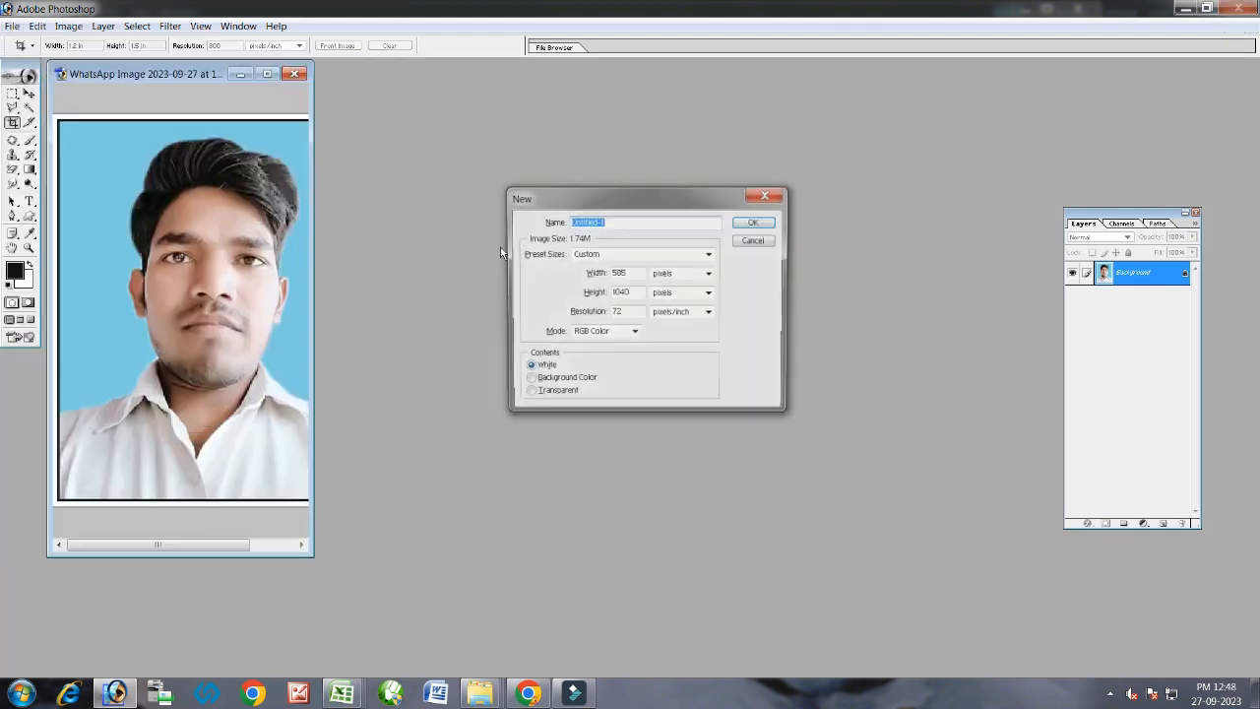
click(611, 255)
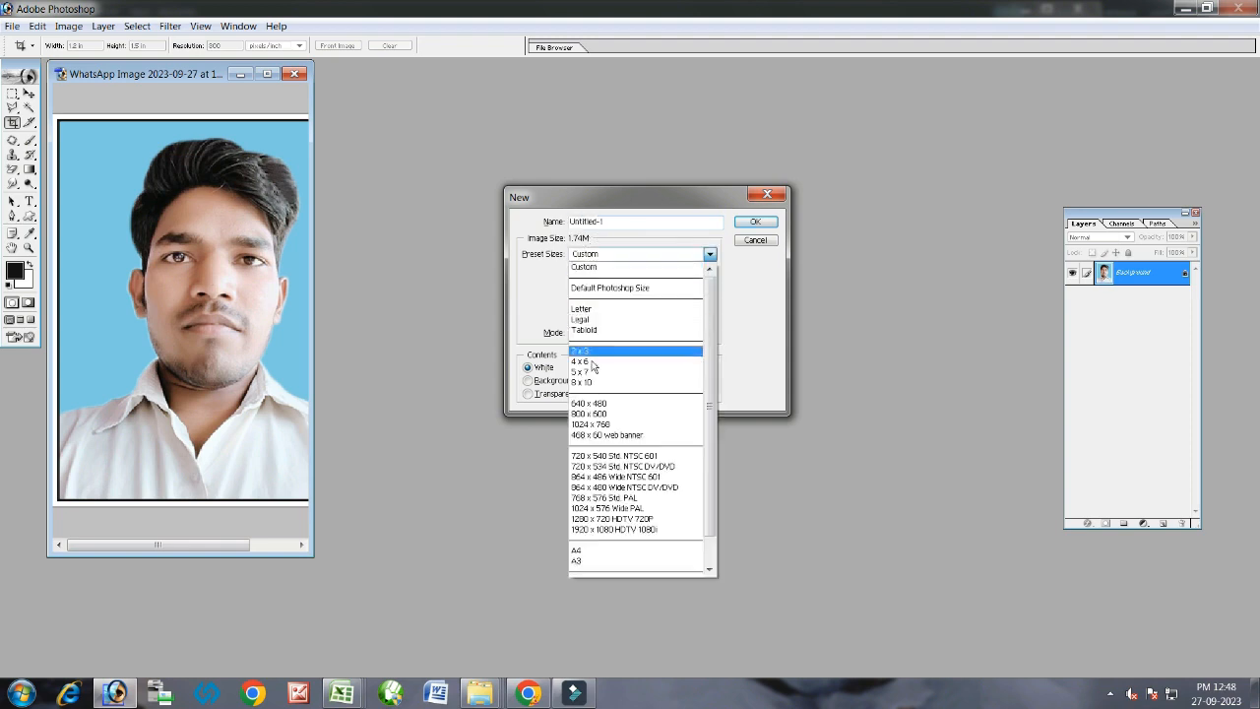
click(593, 382)
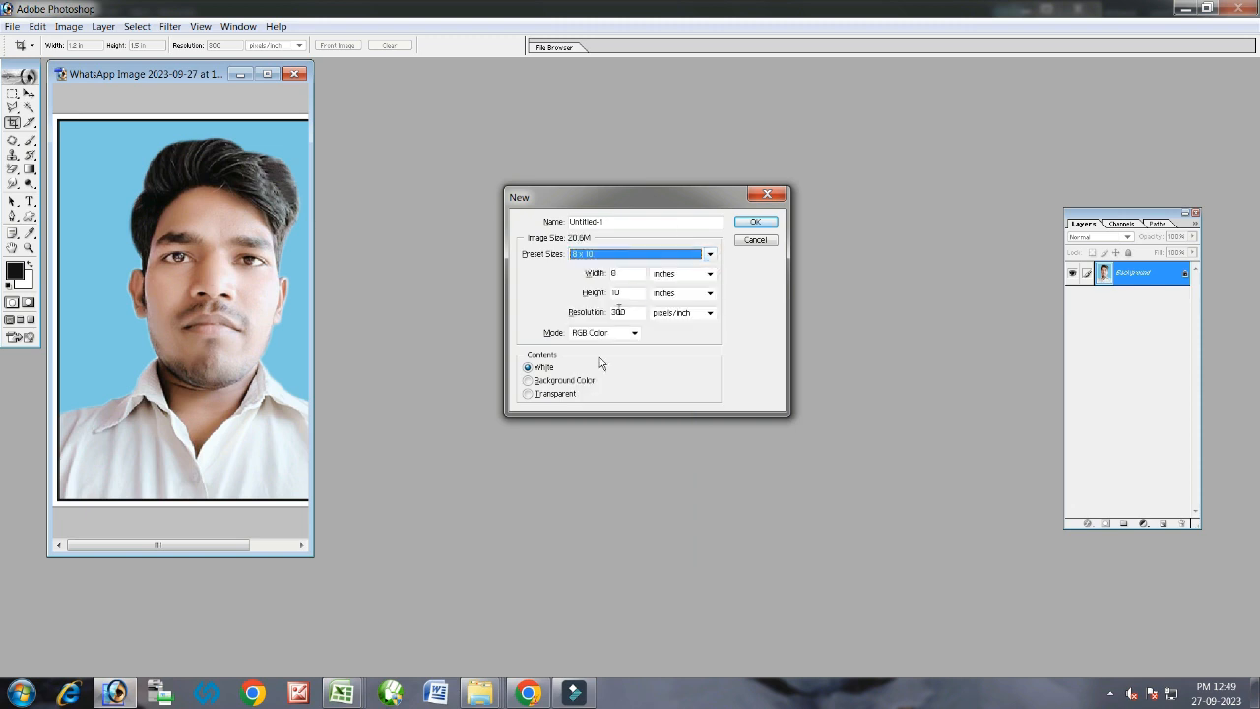
click(748, 224)
Copy the finished photo into the upper-left area of the new 8 x 10 page and maximize that document.
drag(299, 105, 598, 79)
click(27, 94)
drag(192, 228, 376, 118)
double_click(433, 80)
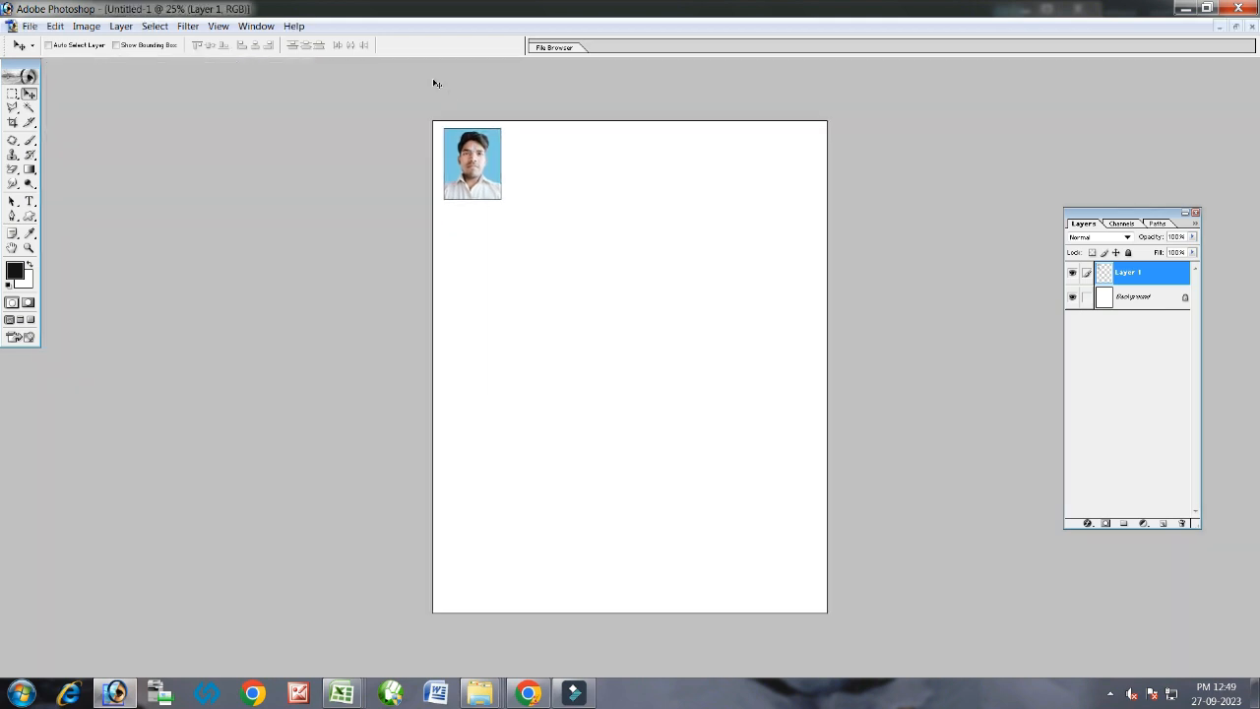
Duplicate the photo alongside itself, then duplicate the pair, to form four evenly spaced photos along the page's top edge.
key(ctrl+plus)
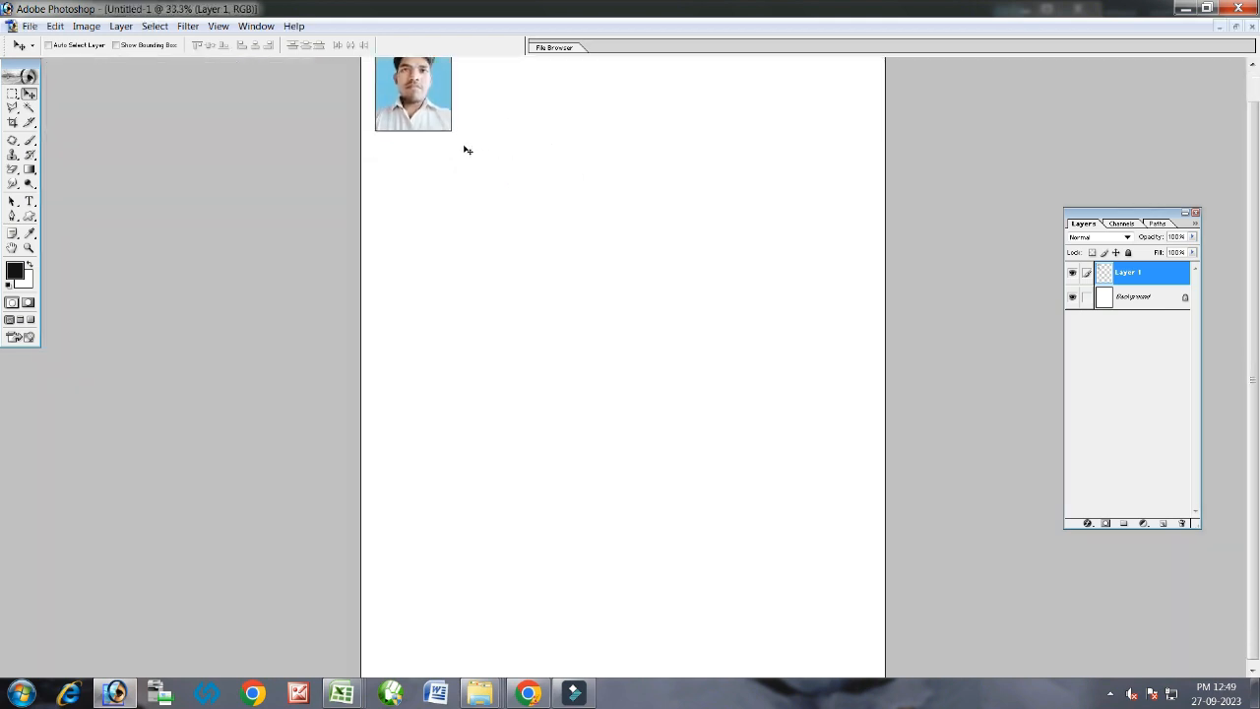
key(ctrl+plus)
key(ctrl+plus)
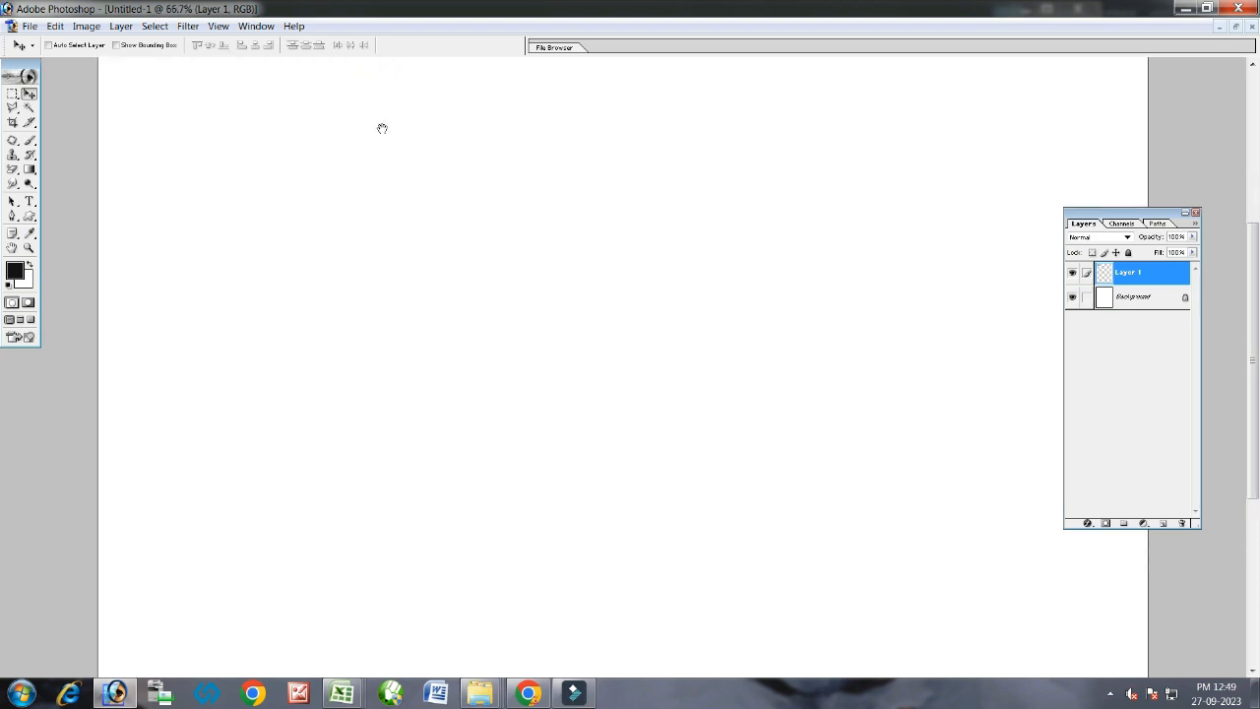
scroll(419, 399, up, 5)
drag(222, 154, 375, 144)
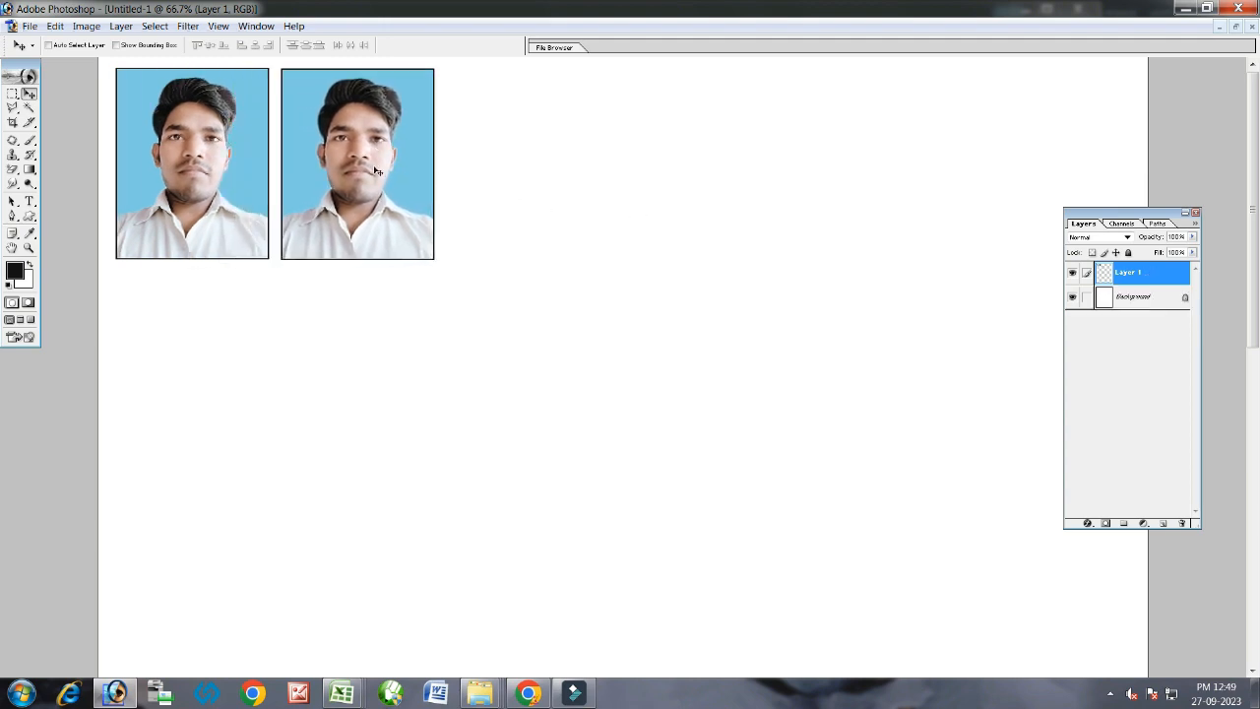
drag(351, 169, 680, 170)
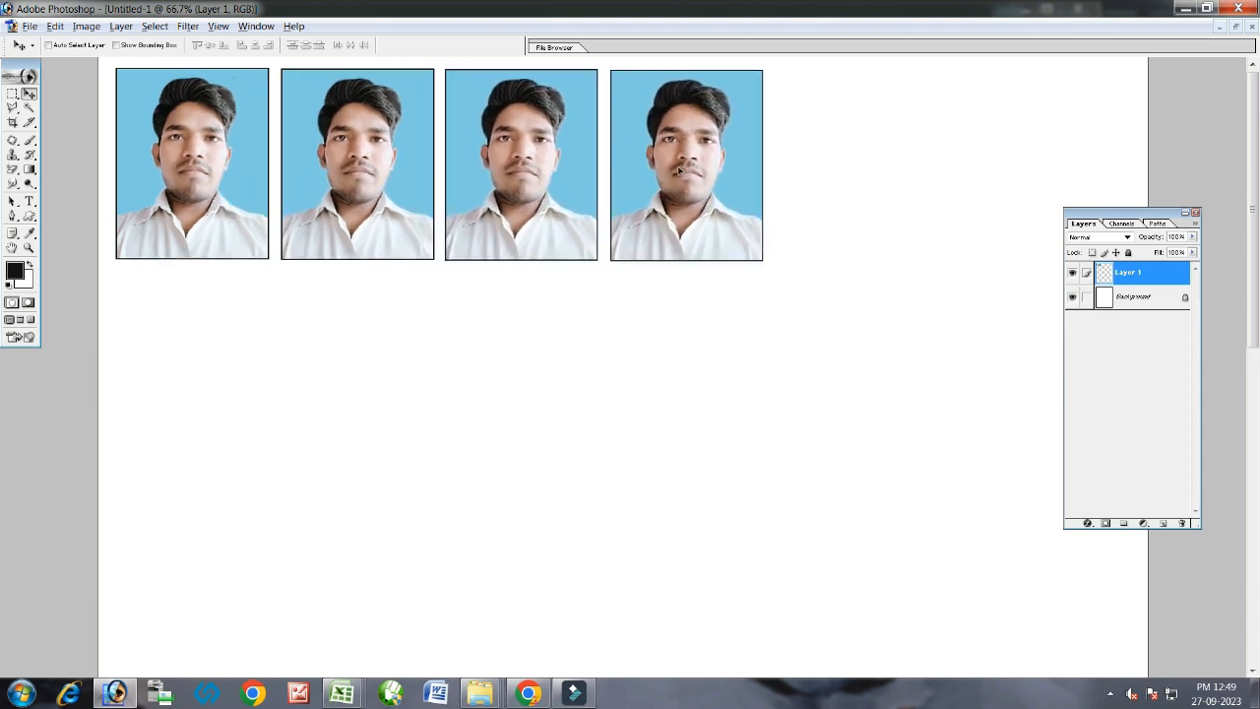
Duplicate another pair of photos to complete a top row of six, and merge the row's layers into one.
key(ctrl+j)
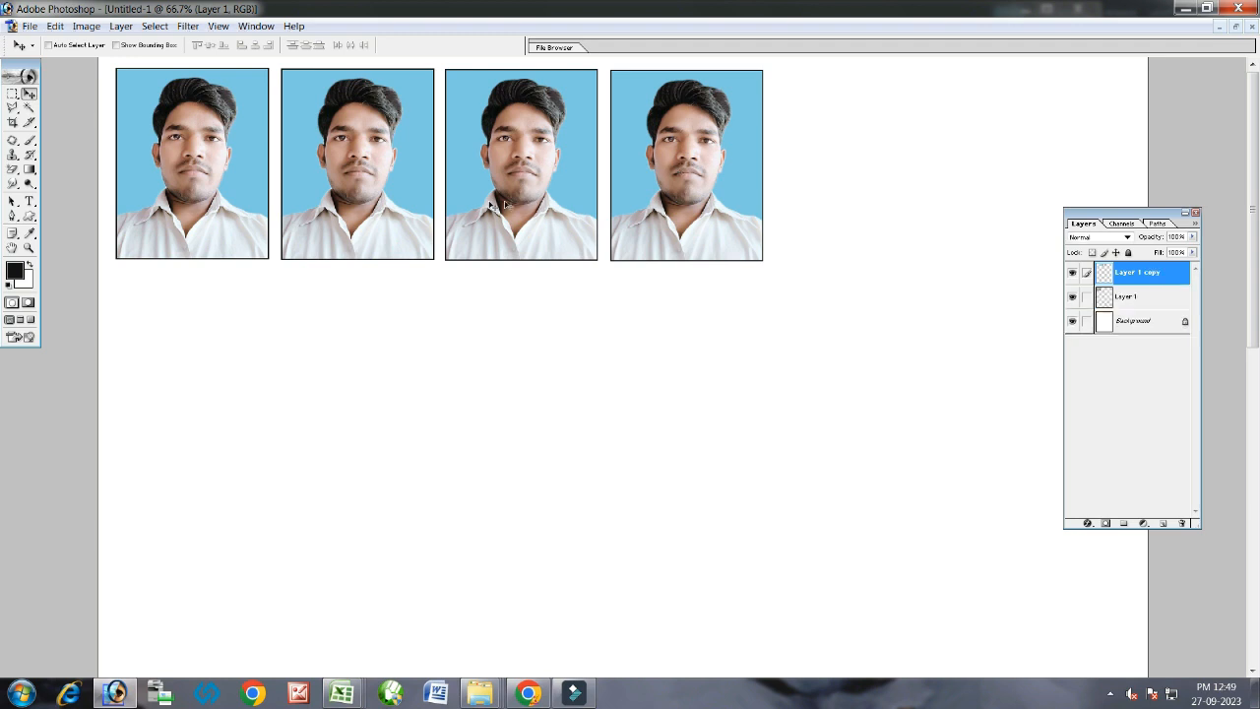
drag(498, 195, 829, 193)
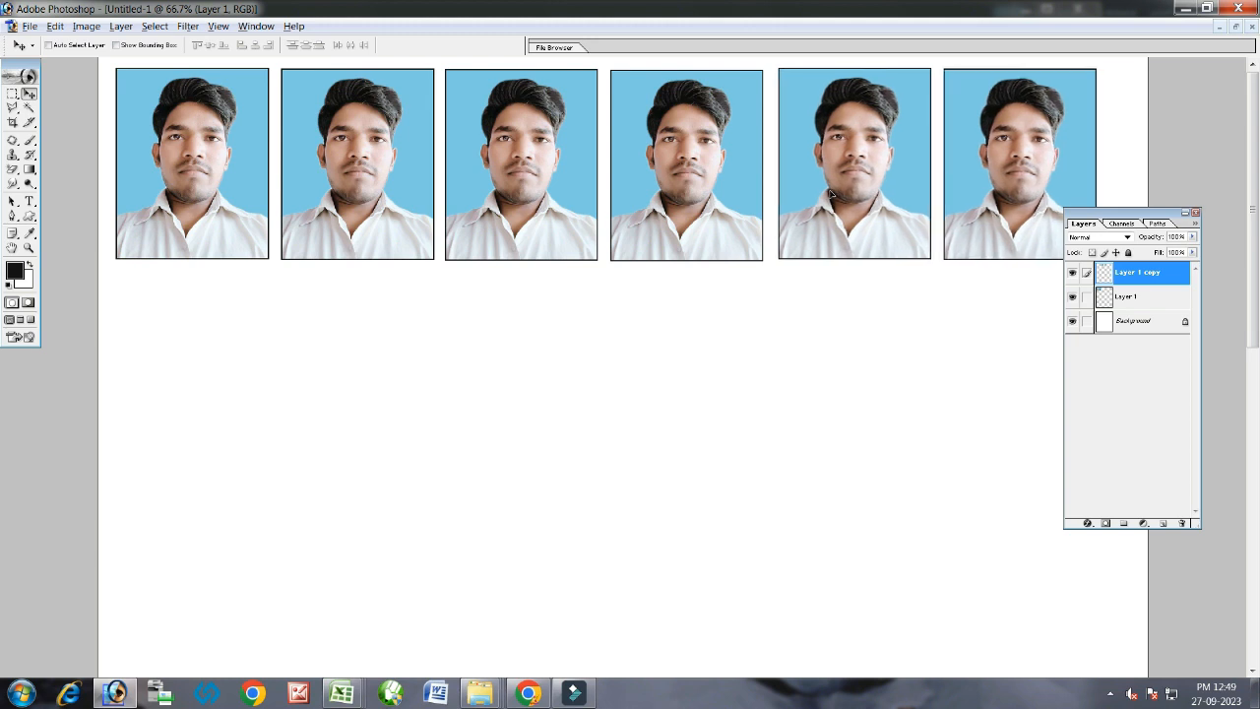
key(ctrl+j)
key(Down)
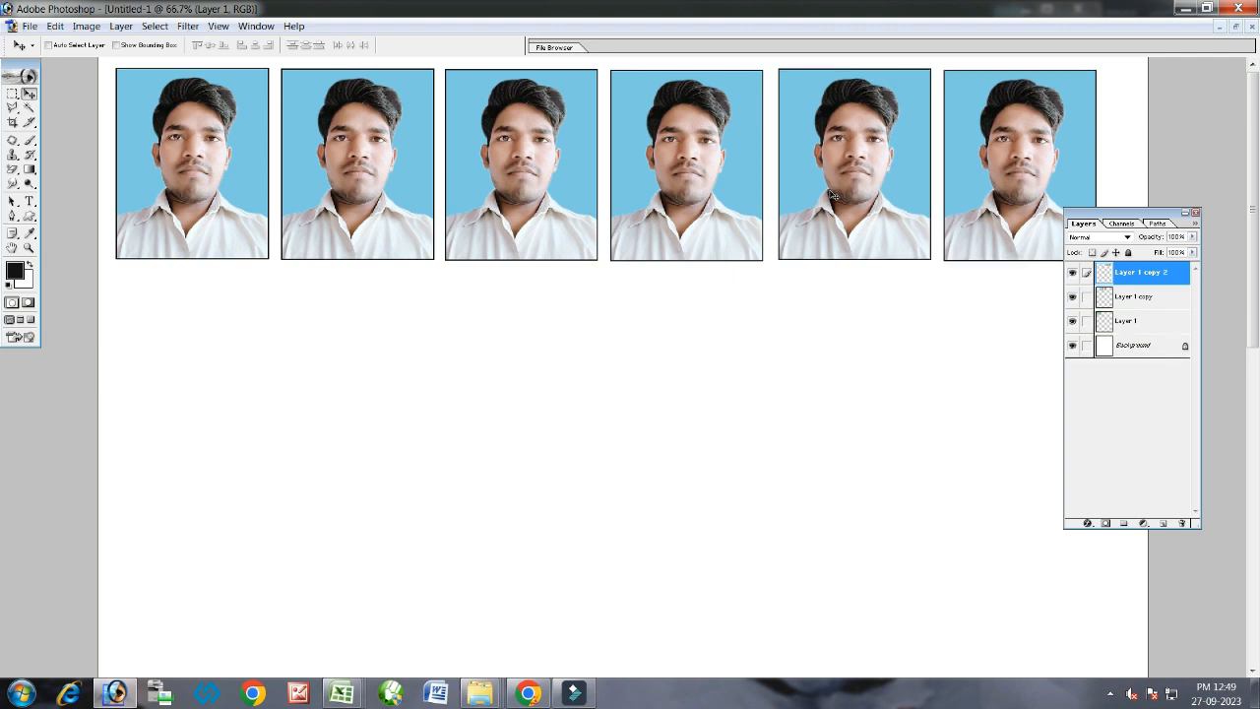
key(ctrl+e)
key(ctrl+e)
Duplicate the six-photo row down the page with narrow even gaps to fill rows two to five.
drag(436, 229, 560, 572)
scroll(582, 555, down, 3)
scroll(557, 471, down, 3)
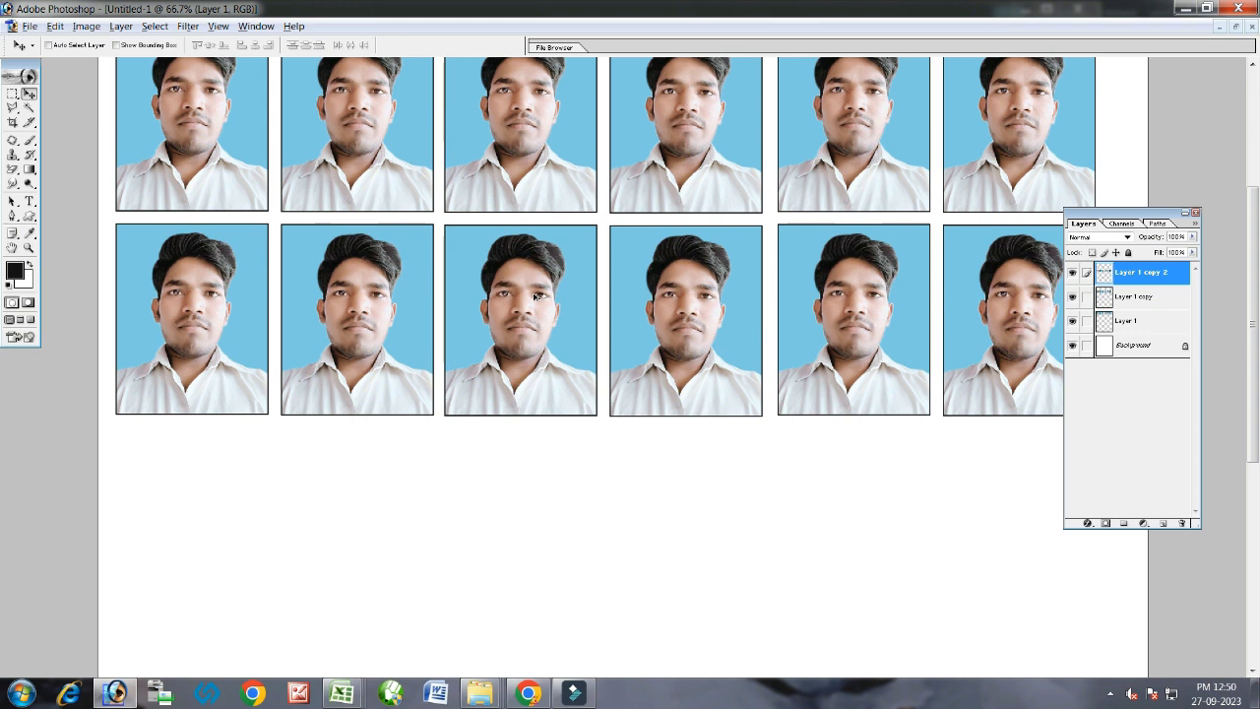
drag(536, 297, 534, 500)
scroll(537, 483, down, 7)
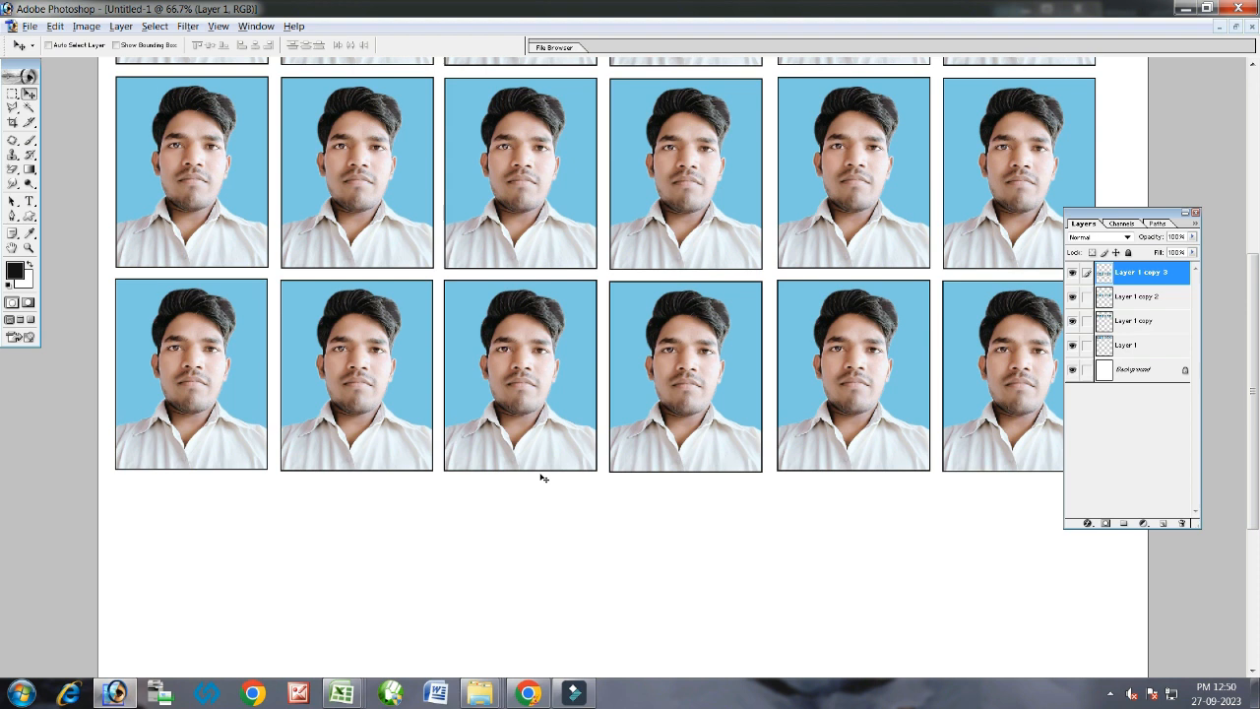
scroll(540, 478, down, 1)
drag(523, 337, 524, 541)
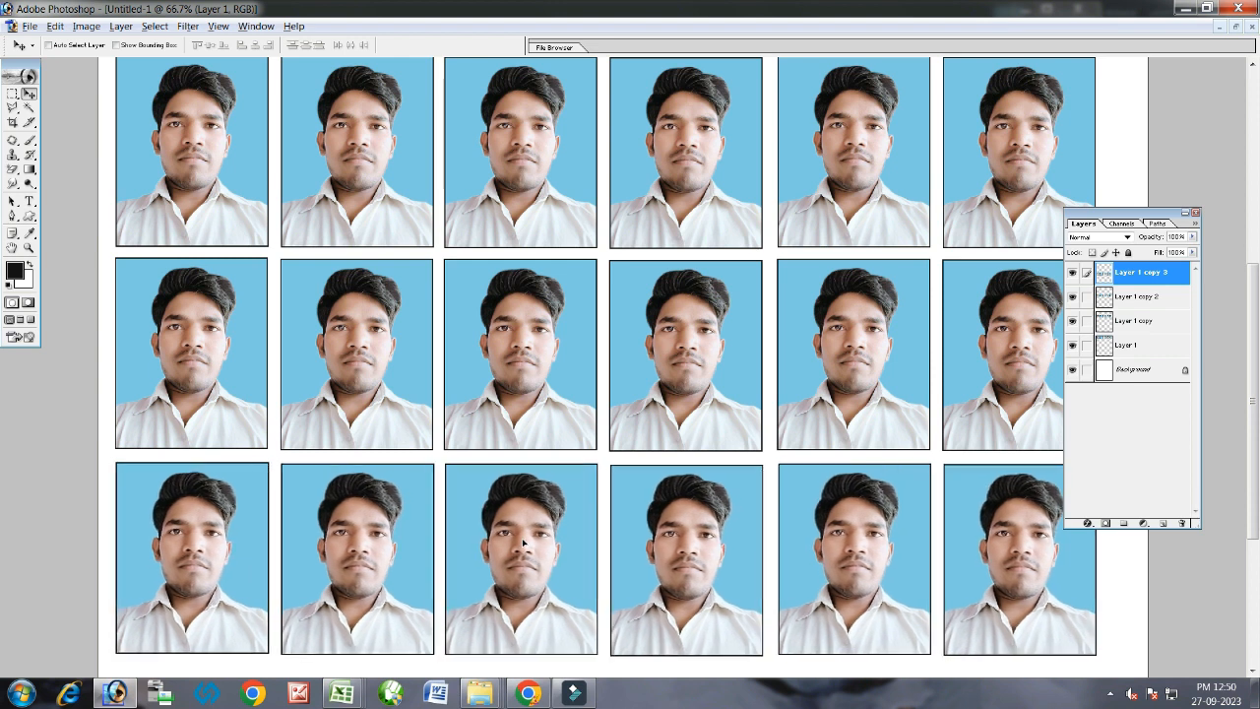
Duplicate the fifth row below itself as a sixth row and nudge it left to align with the rows above.
key(ctrl+j)
scroll(551, 525, down, 1)
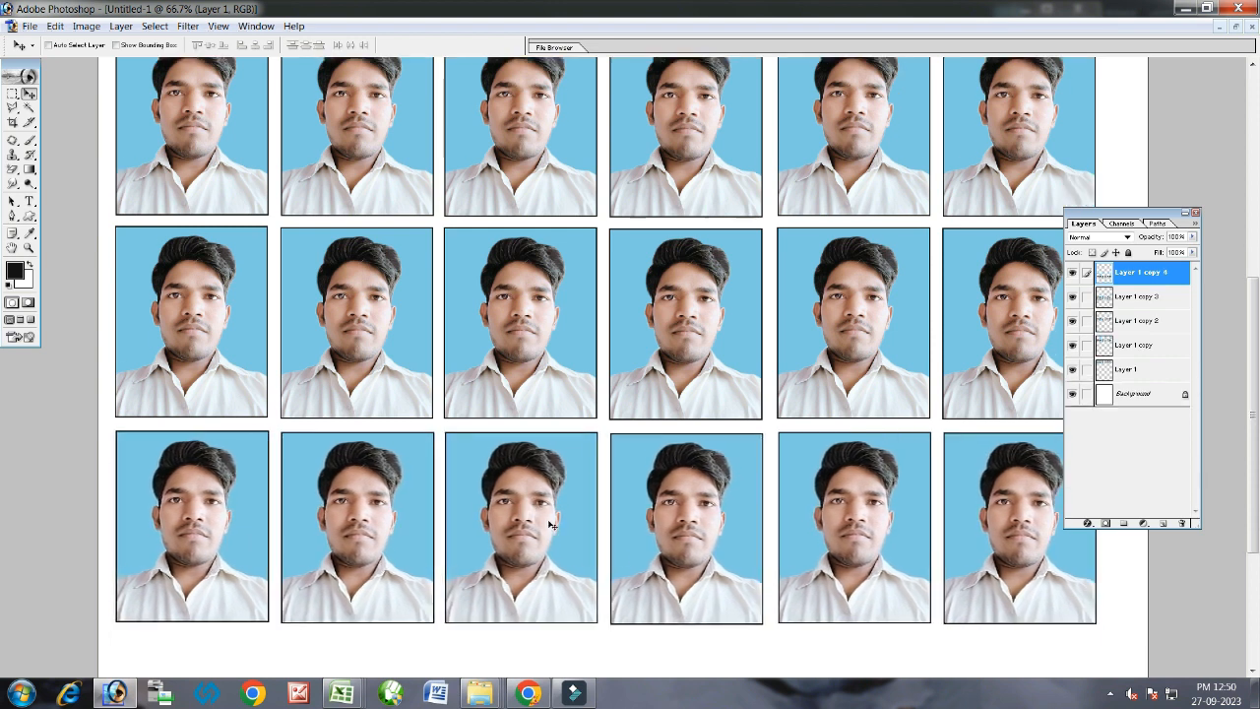
scroll(551, 525, down, 5)
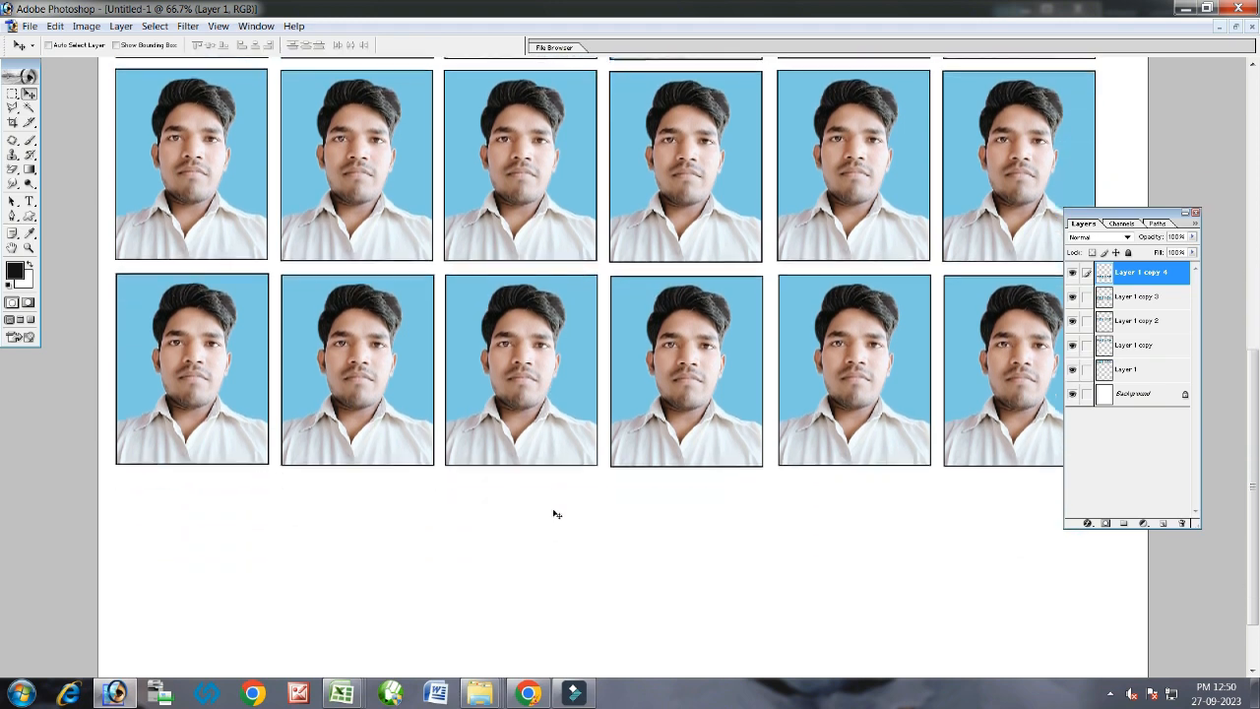
scroll(556, 514, down, 3)
drag(530, 271, 529, 469)
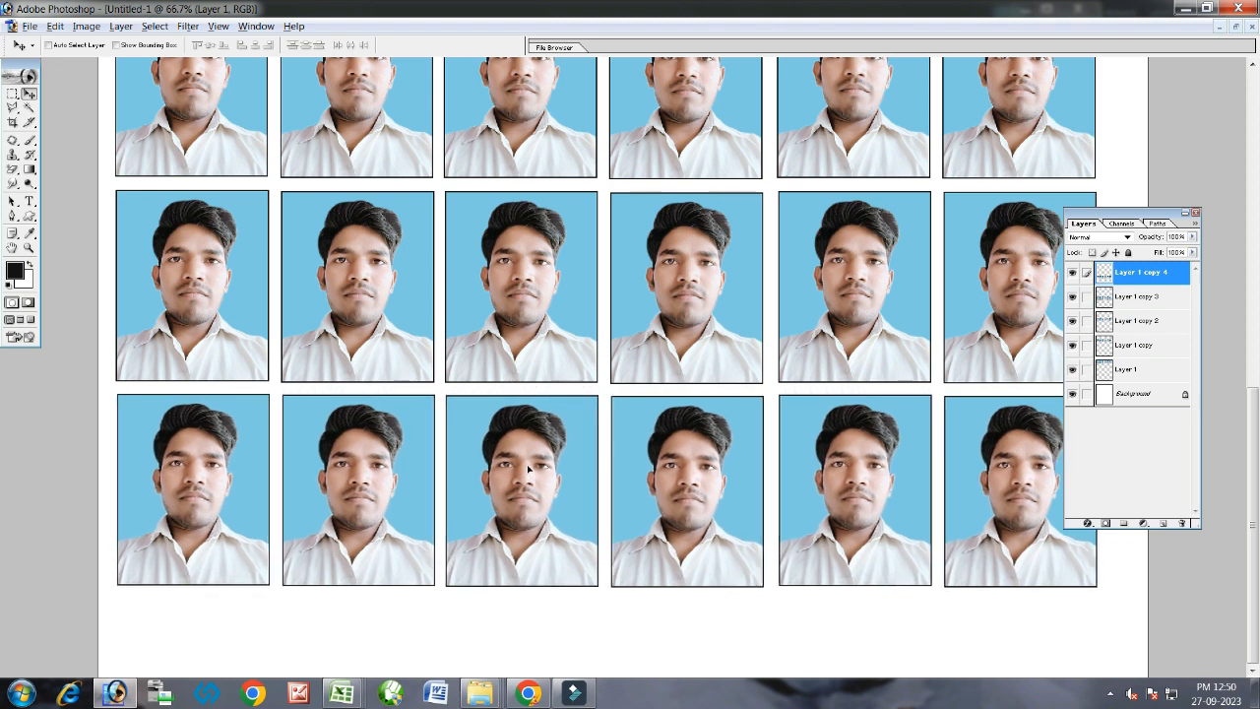
key(ctrl+j)
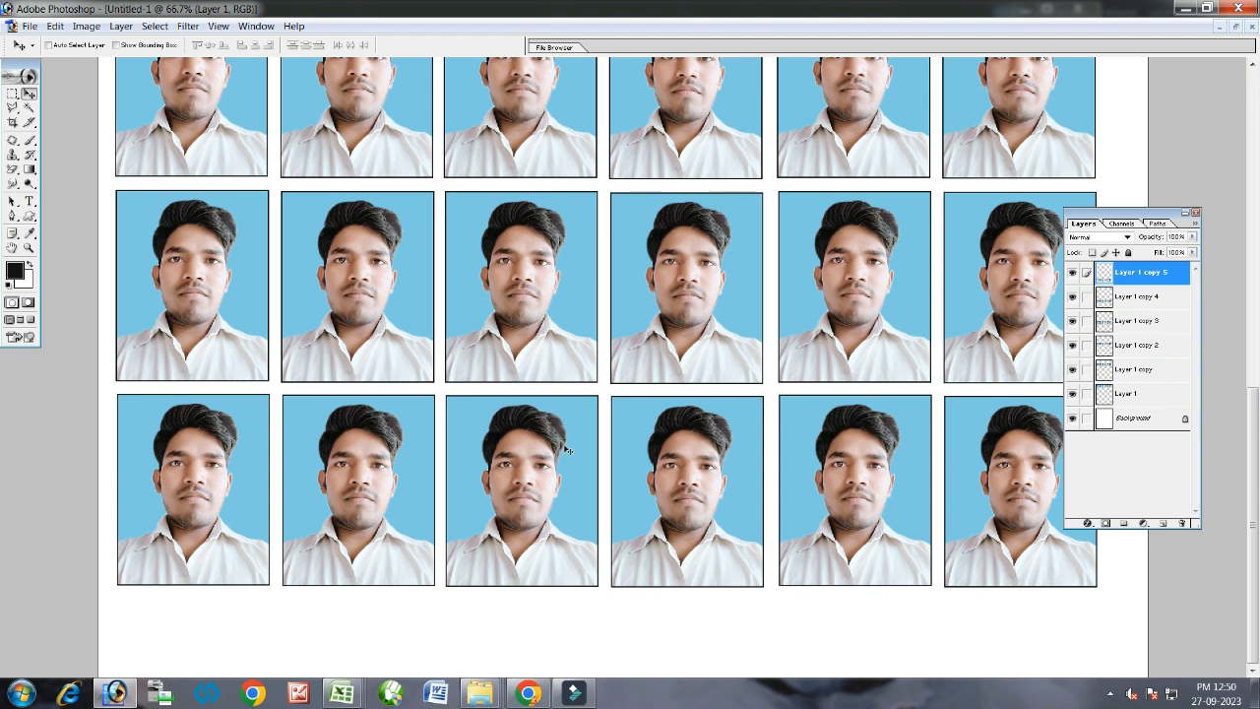
key(Left)
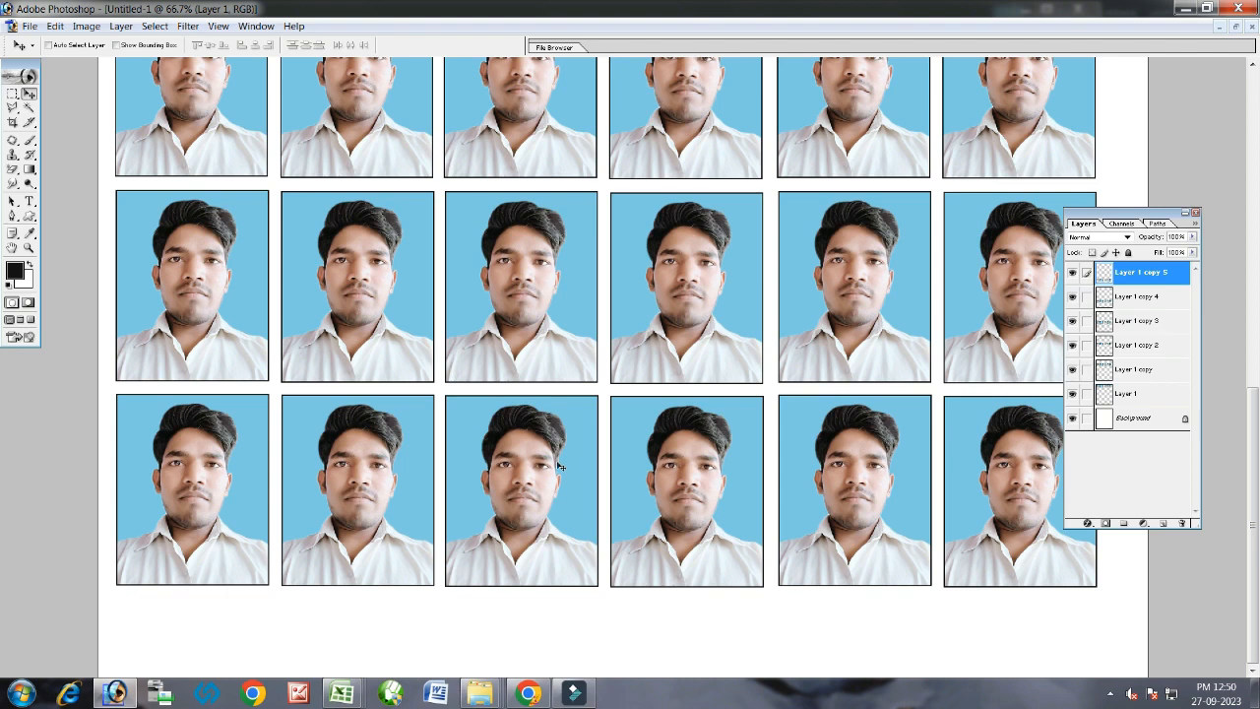
Show the complete 36-photo sheet and the single passport photo side by side in separate windows, with both images fully visible.
key(ctrl+minus)
key(ctrl+minus)
key(ctrl+minus)
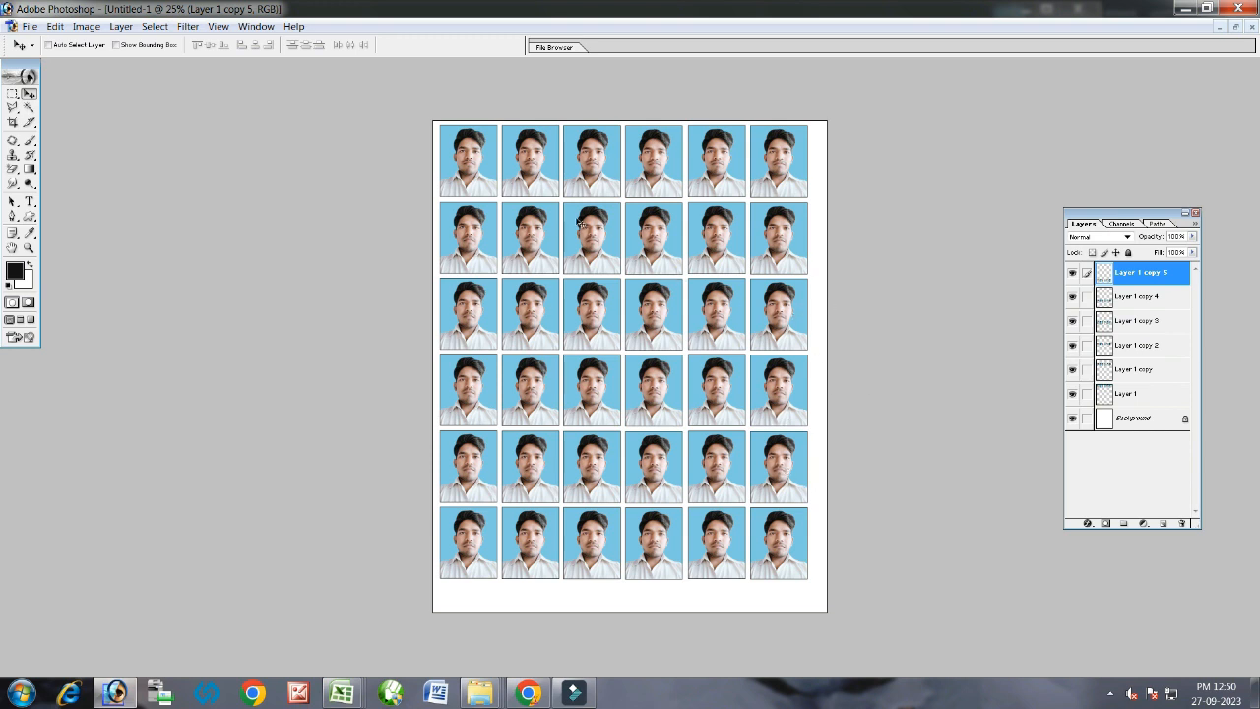
scroll(664, 191, up, 1)
scroll(684, 192, down, 1)
click(1236, 27)
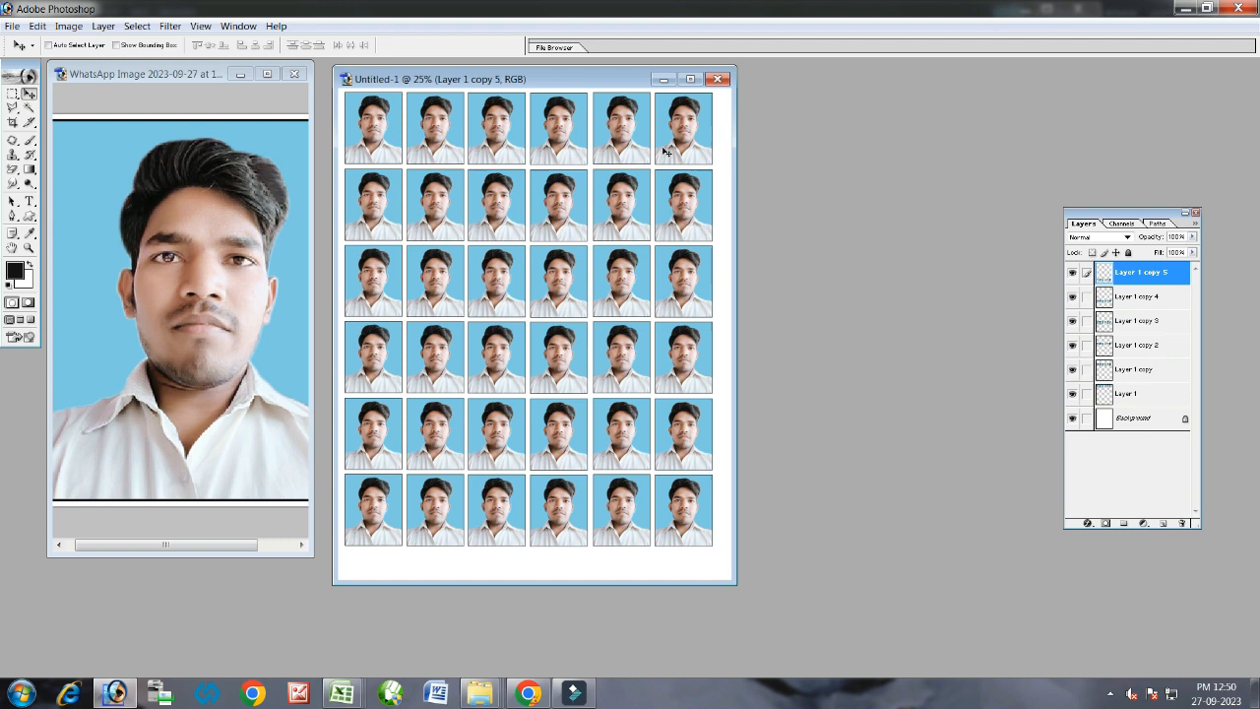
drag(595, 83, 728, 100)
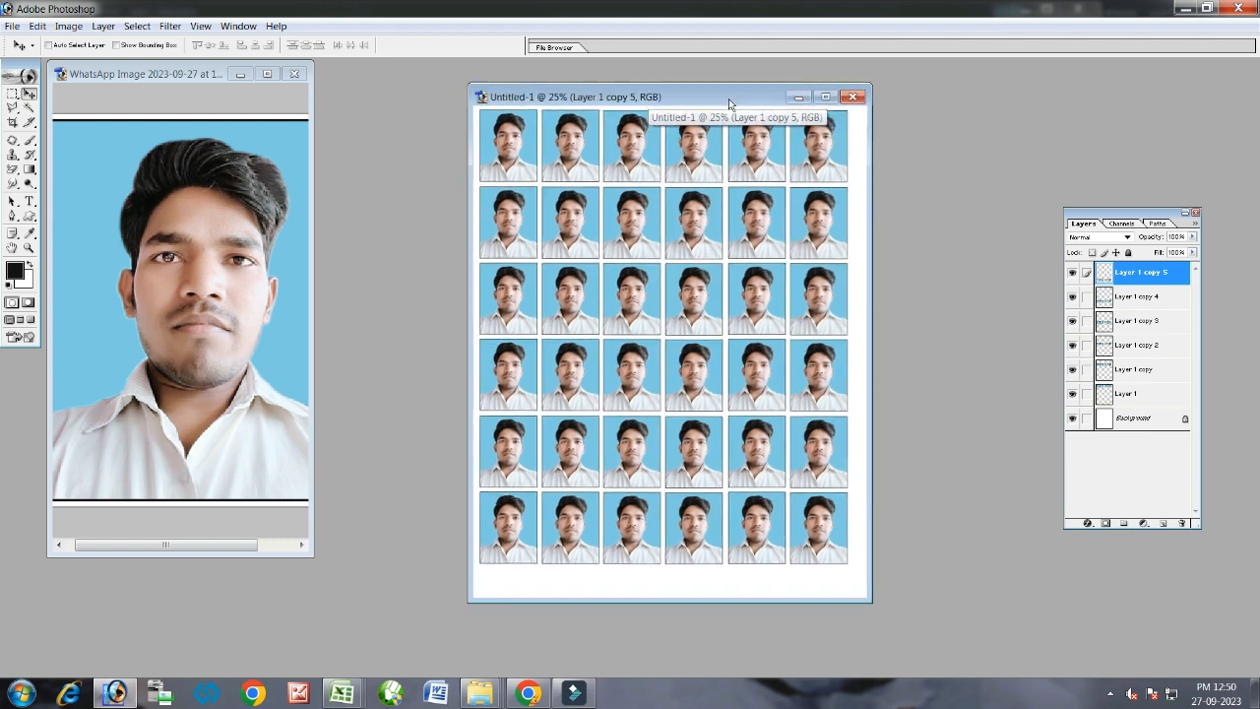
click(233, 86)
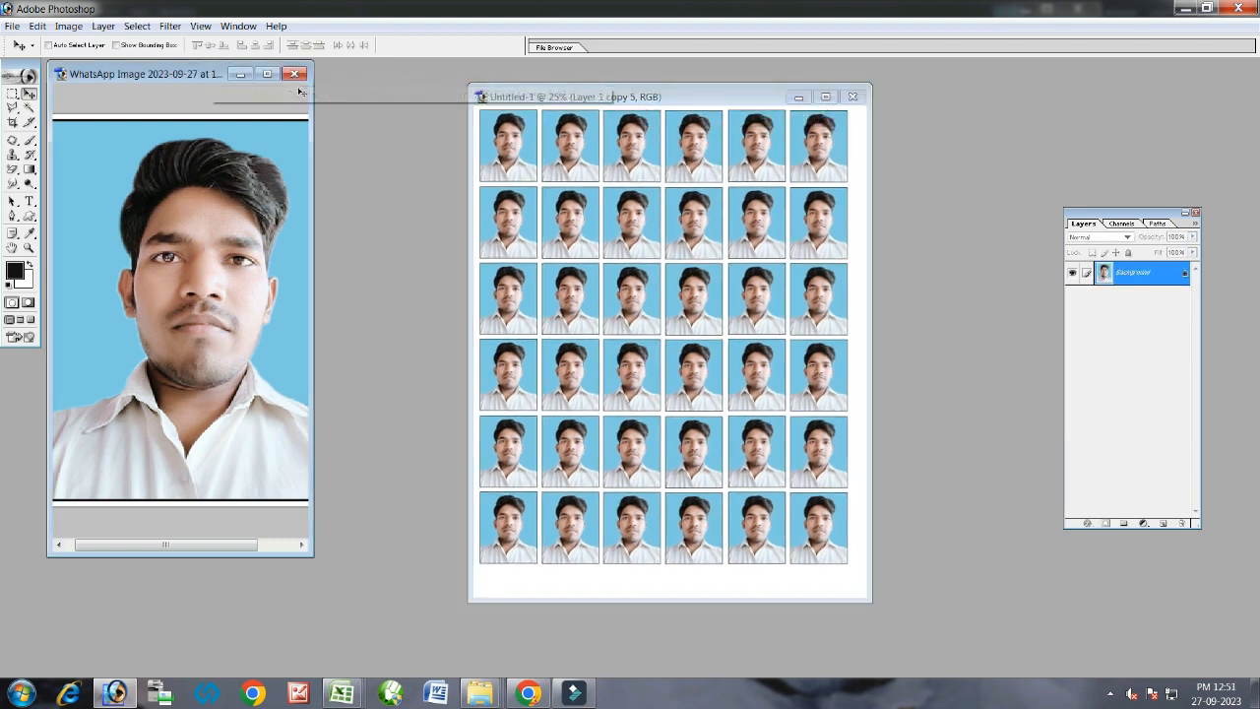
drag(310, 551, 390, 598)
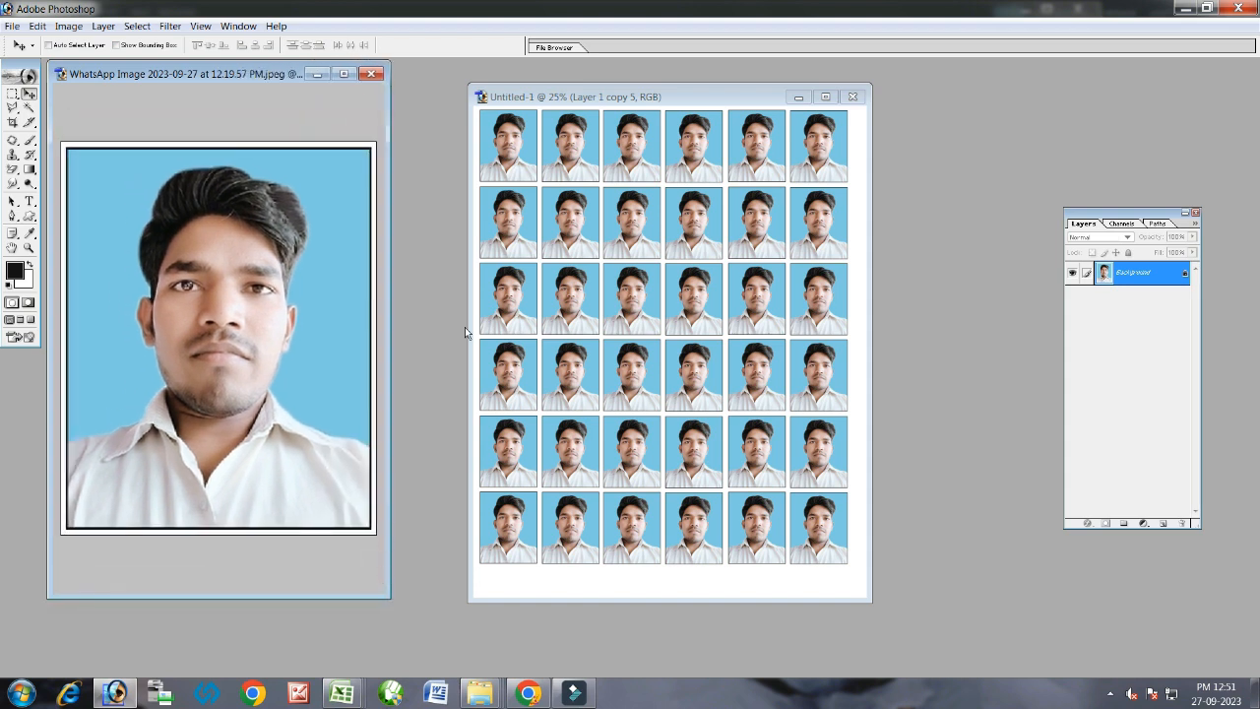